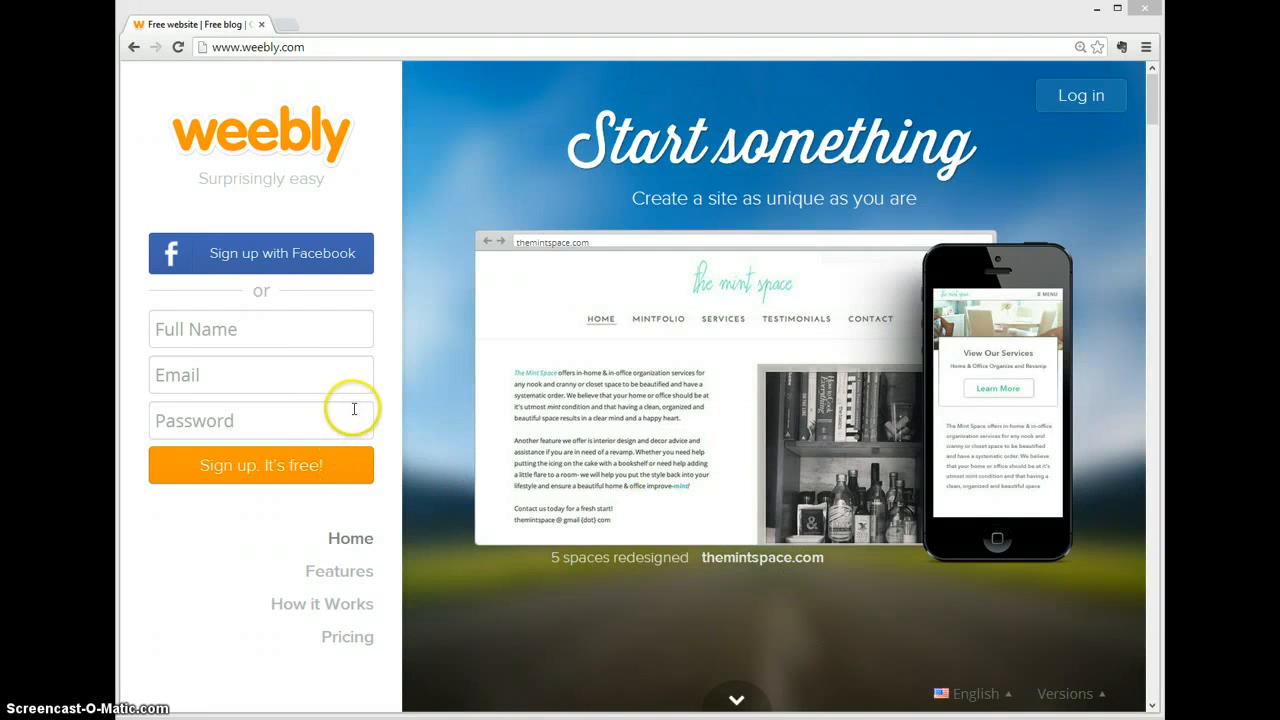
Step: Bring up the log-in form on the Weebly home page
{"action": "left_click", "coordinate": [372, 44]}
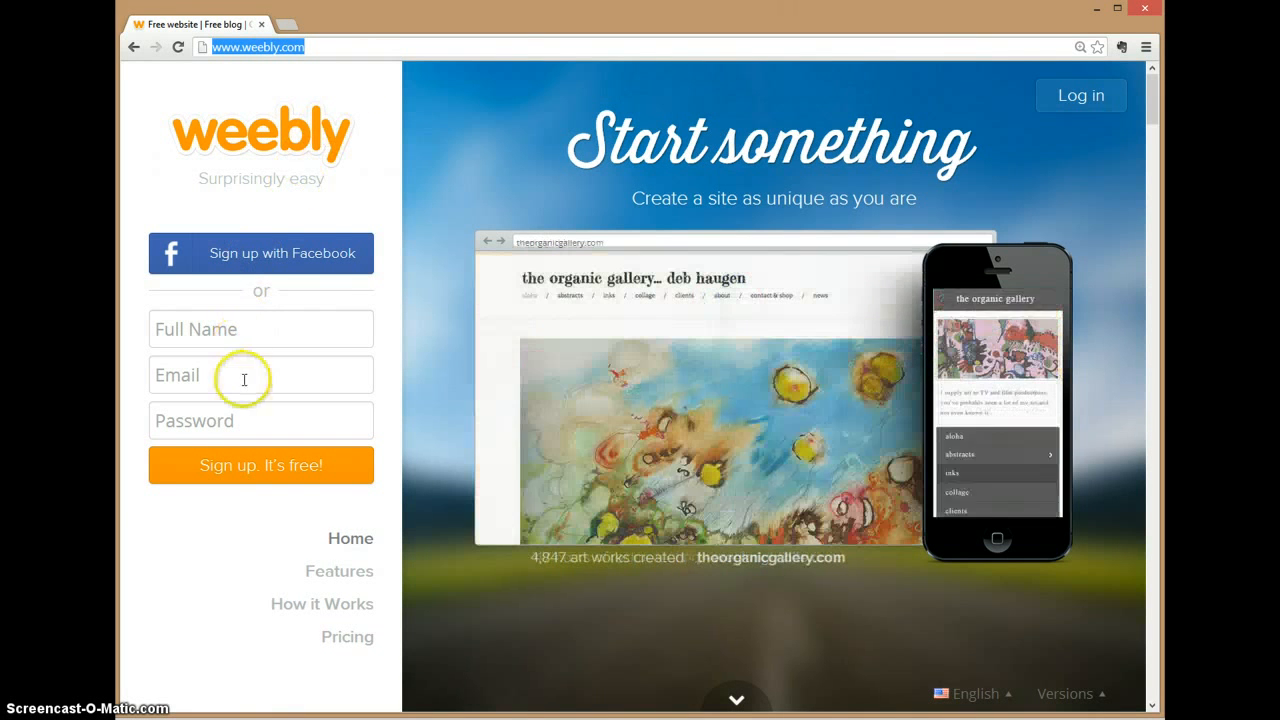
{"action": "left_click", "coordinate": [1120, 92]}
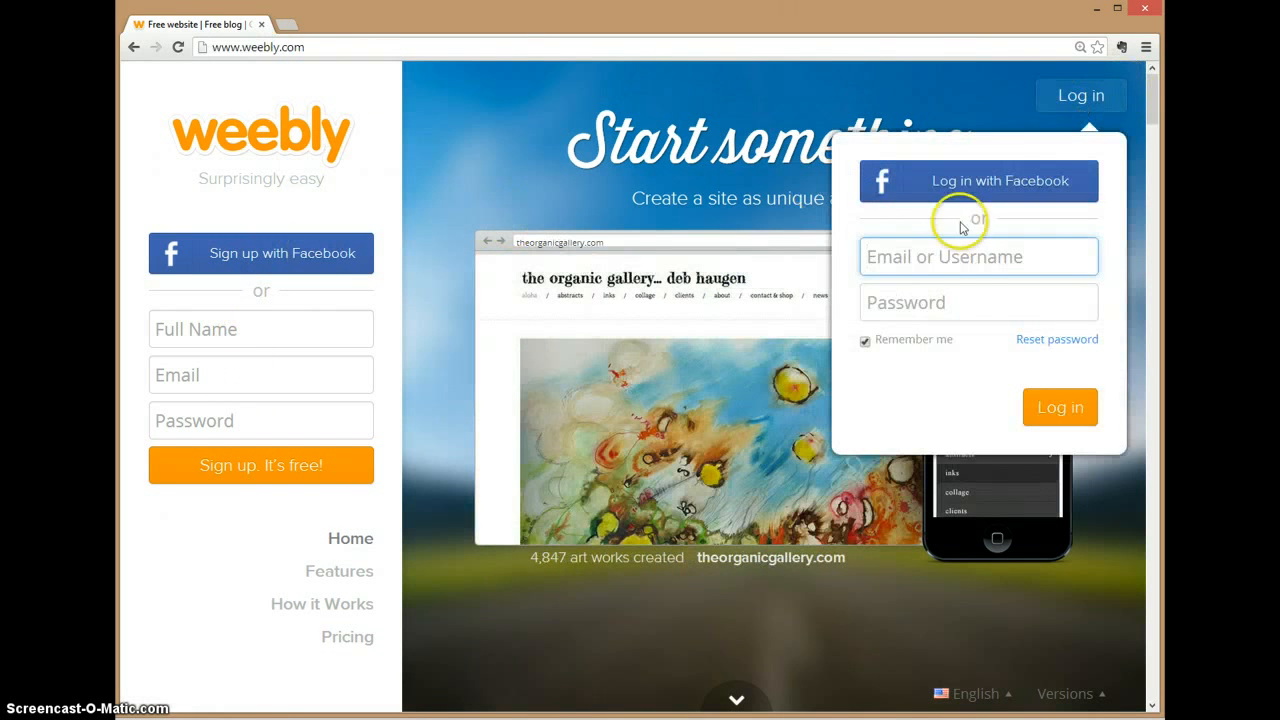
Step: Enter the account email and password and submit the log-in
{"action": "left_click", "coordinate": [953, 257]}
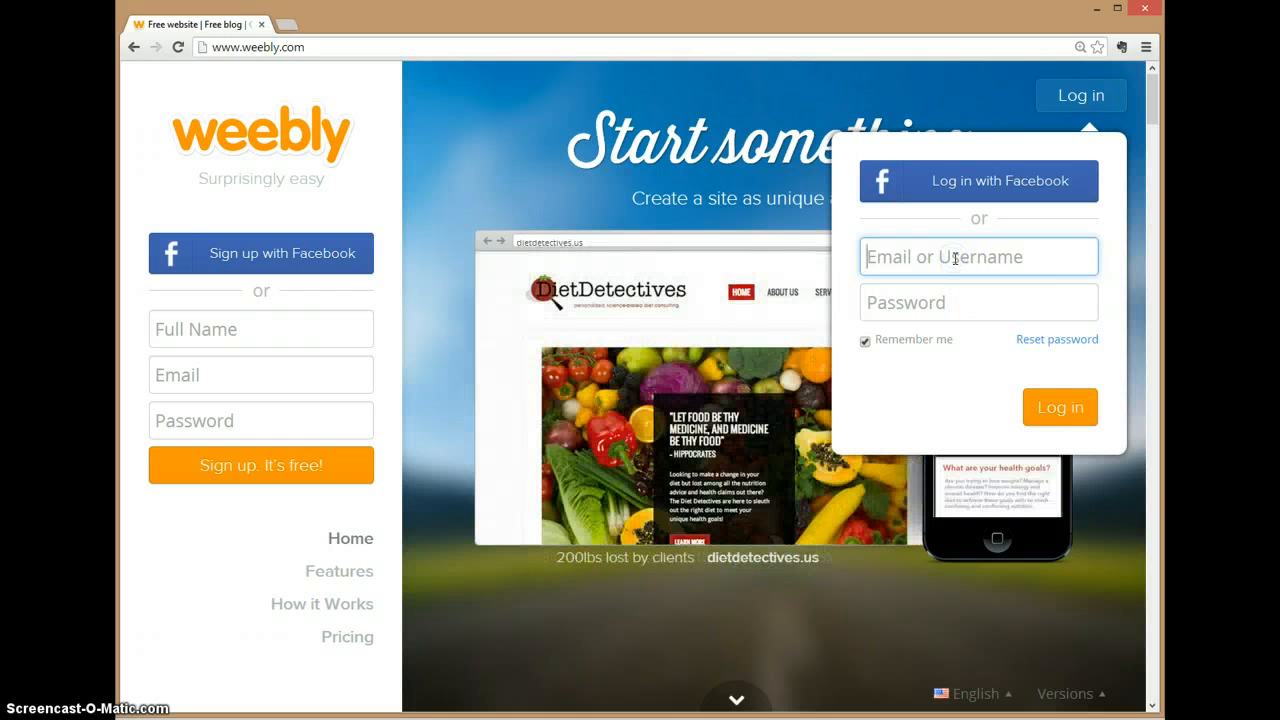
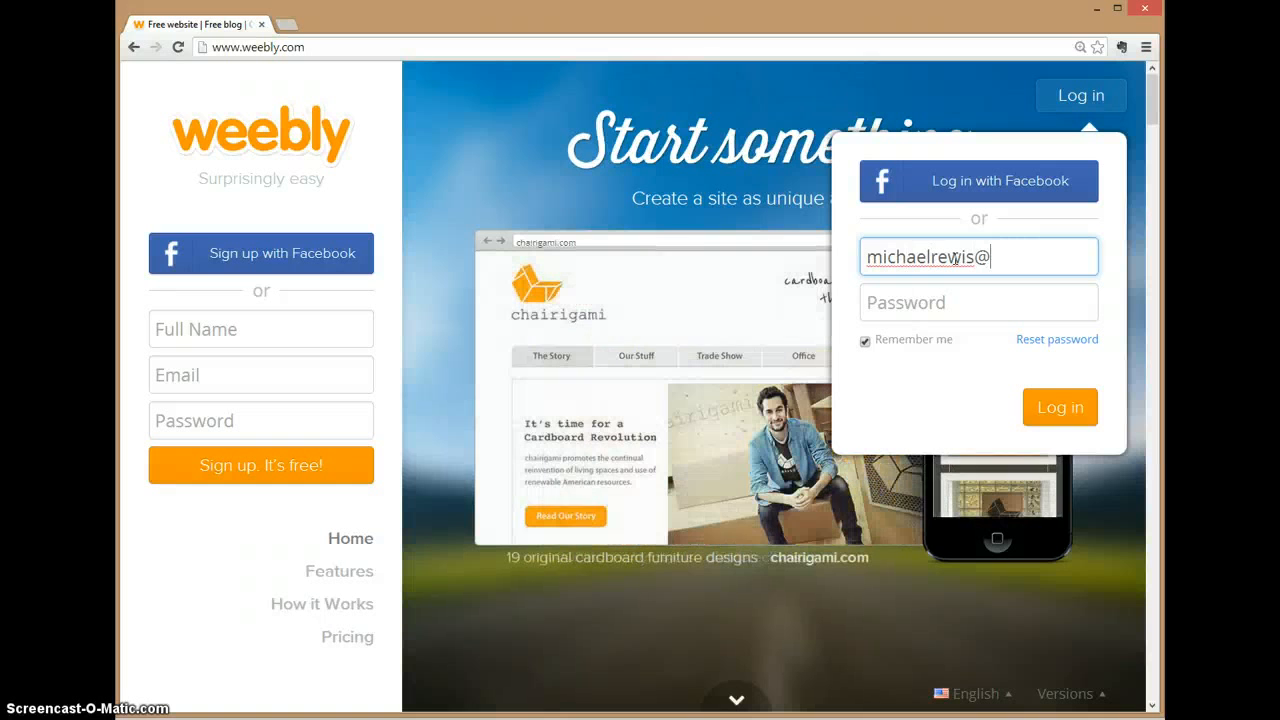
{"action": "key", "text": "Tab"}
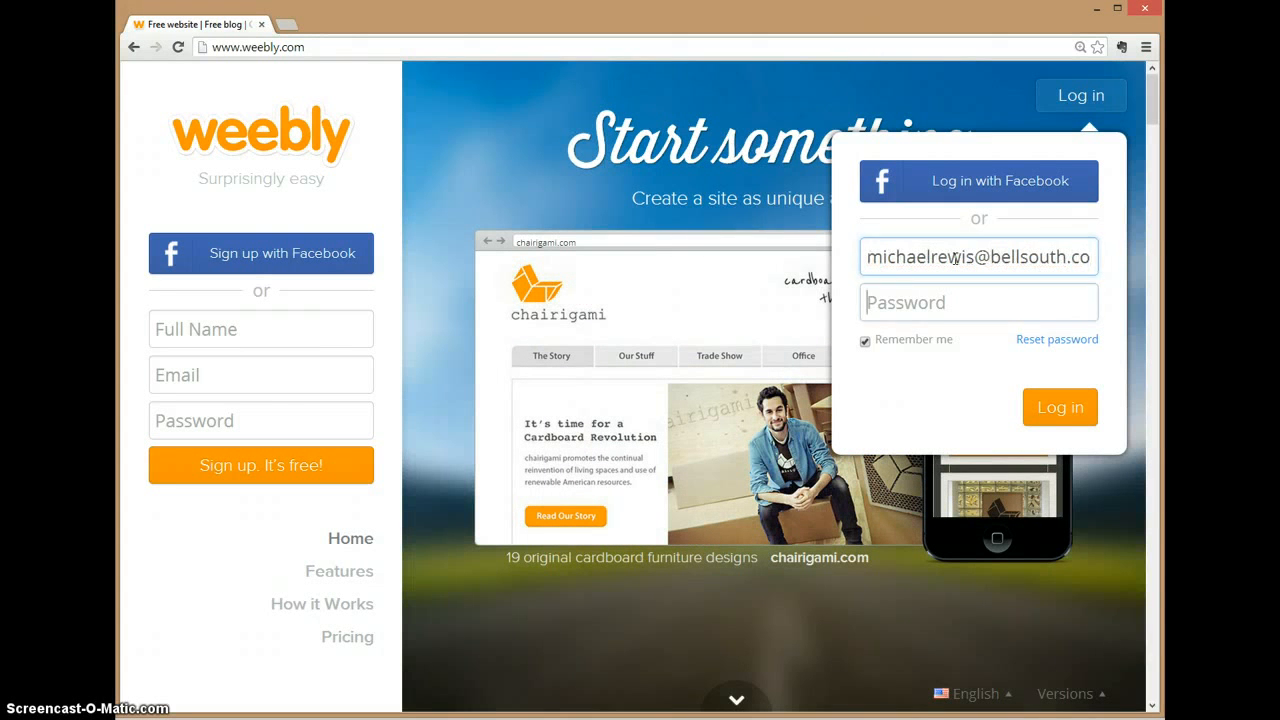
{"action": "type", "text": "••••••••••"}
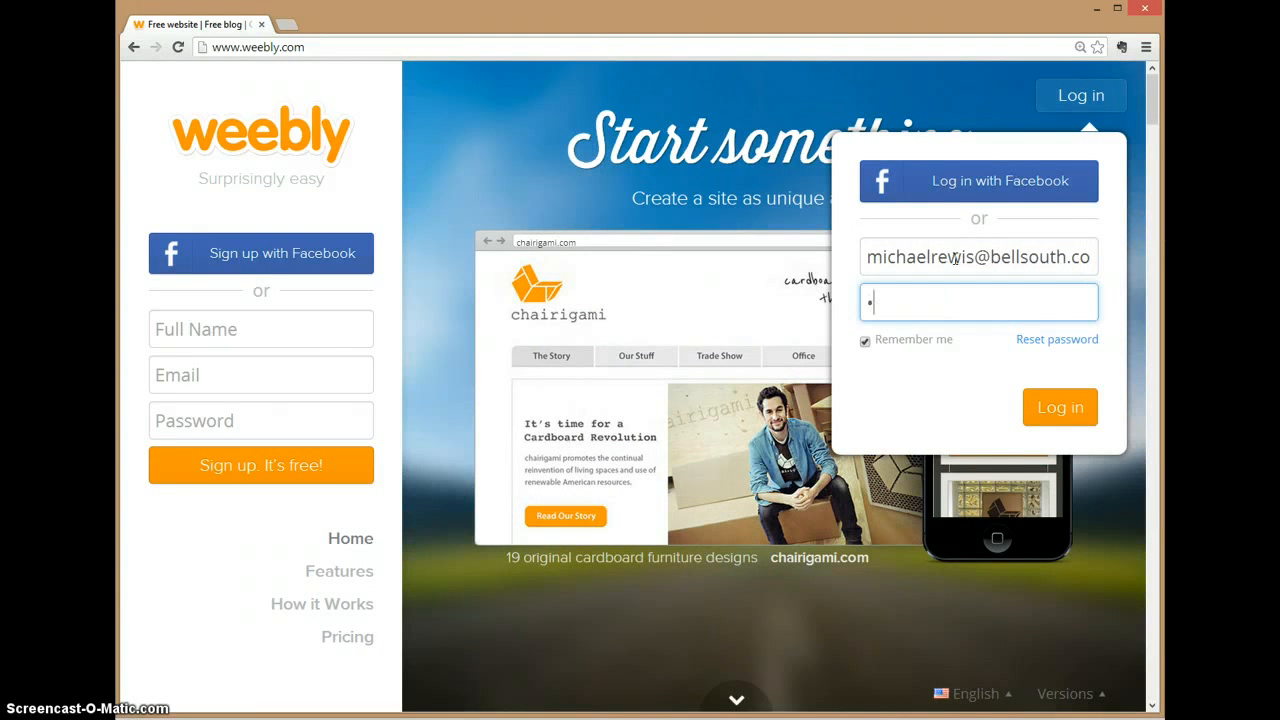
{"action": "key", "text": "Return"}
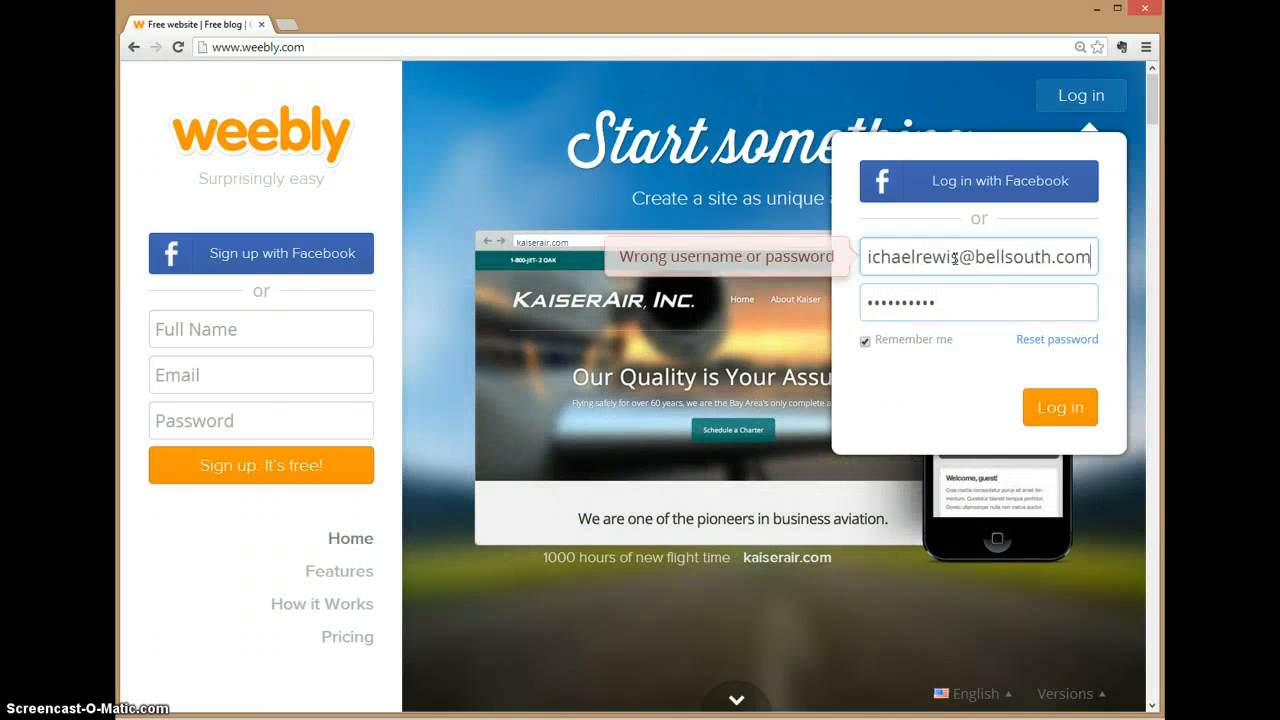
{"action": "key", "text": "Tab"}
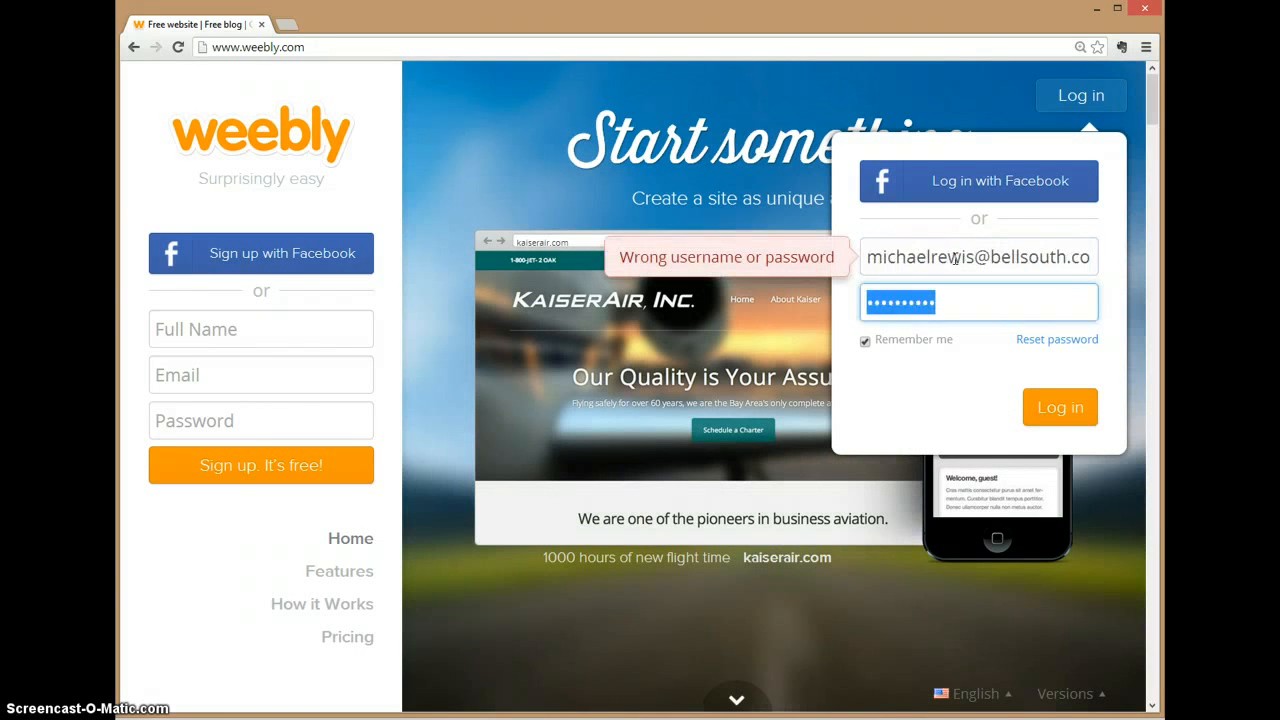
{"action": "type", "text": "•••••••"}
{"action": "key", "text": "Return"}
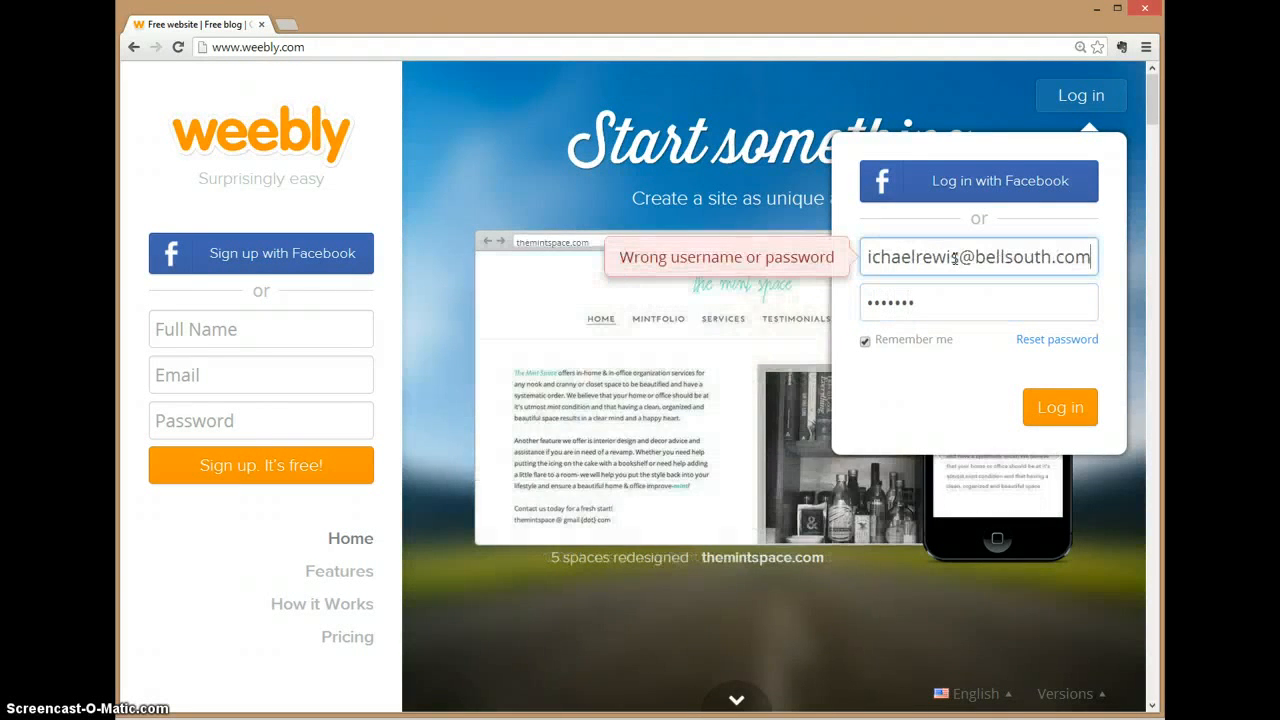
Step: Correct the email domain to .net, retype the password and log in
{"action": "key", "text": "BackSpace"}
{"action": "key", "text": "BackSpace"}
{"action": "key", "text": "BackSpace"}
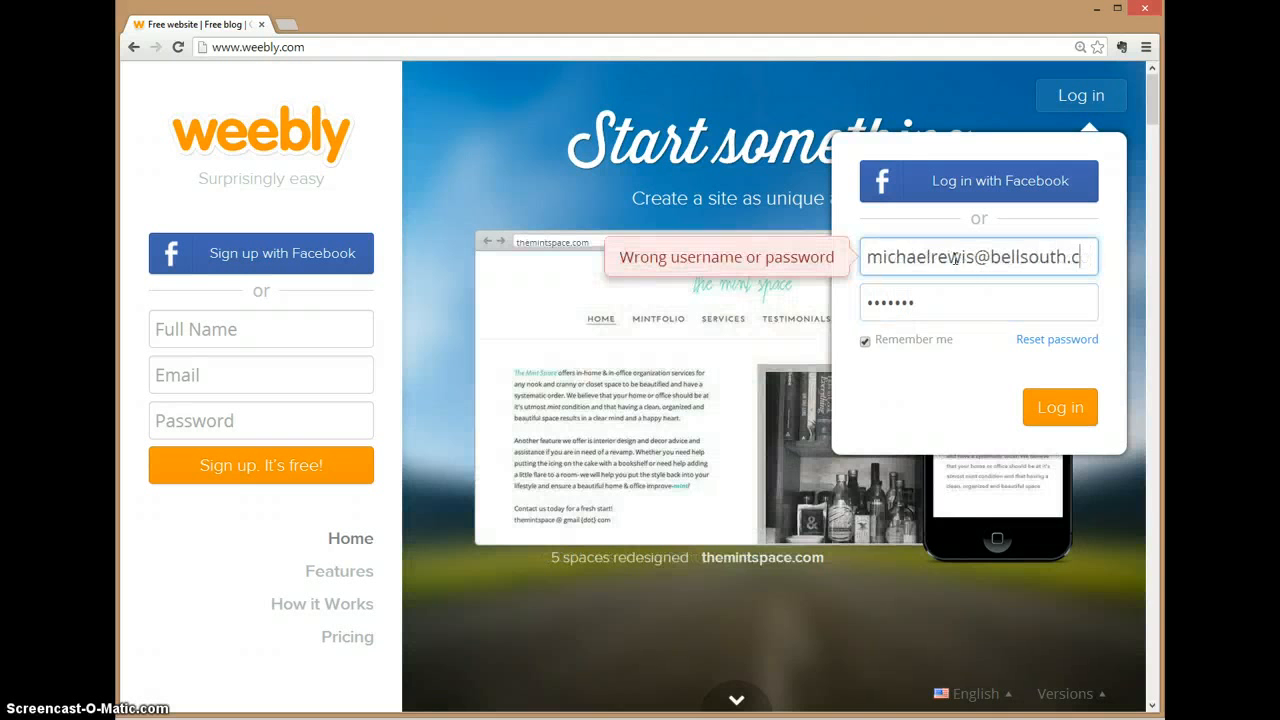
{"action": "type", "text": "net"}
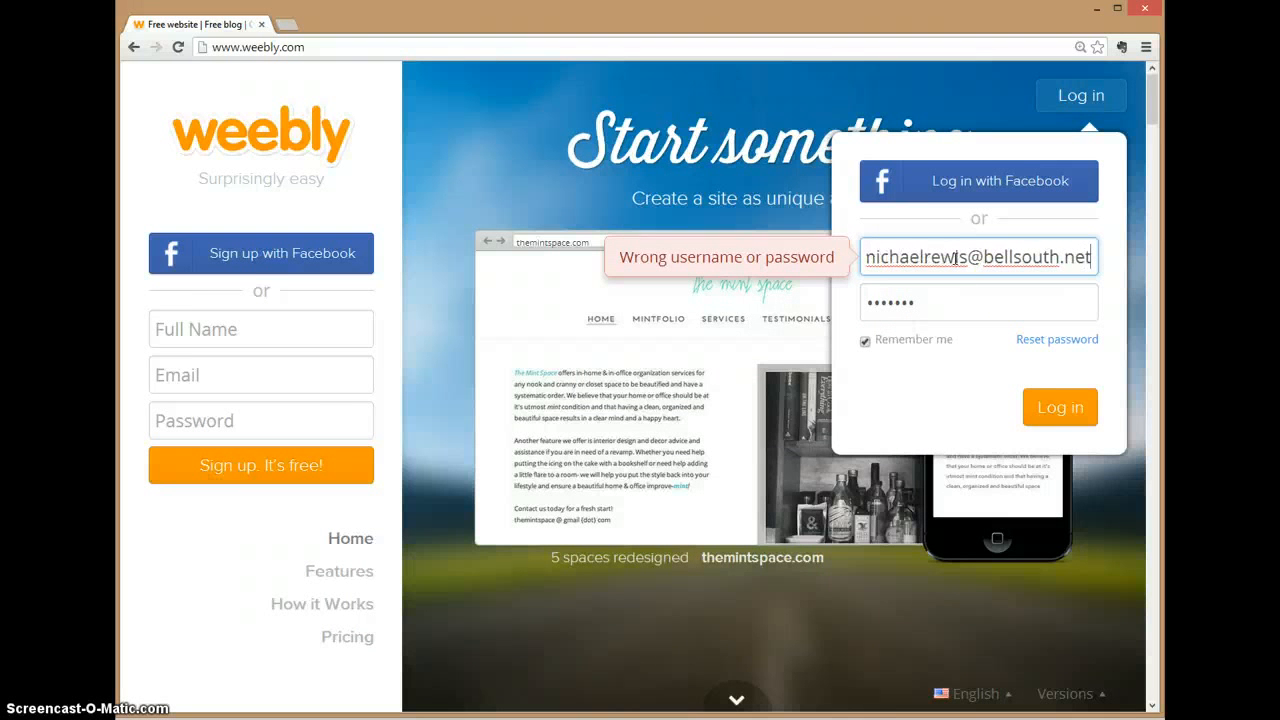
{"action": "left_click", "coordinate": [1055, 405]}
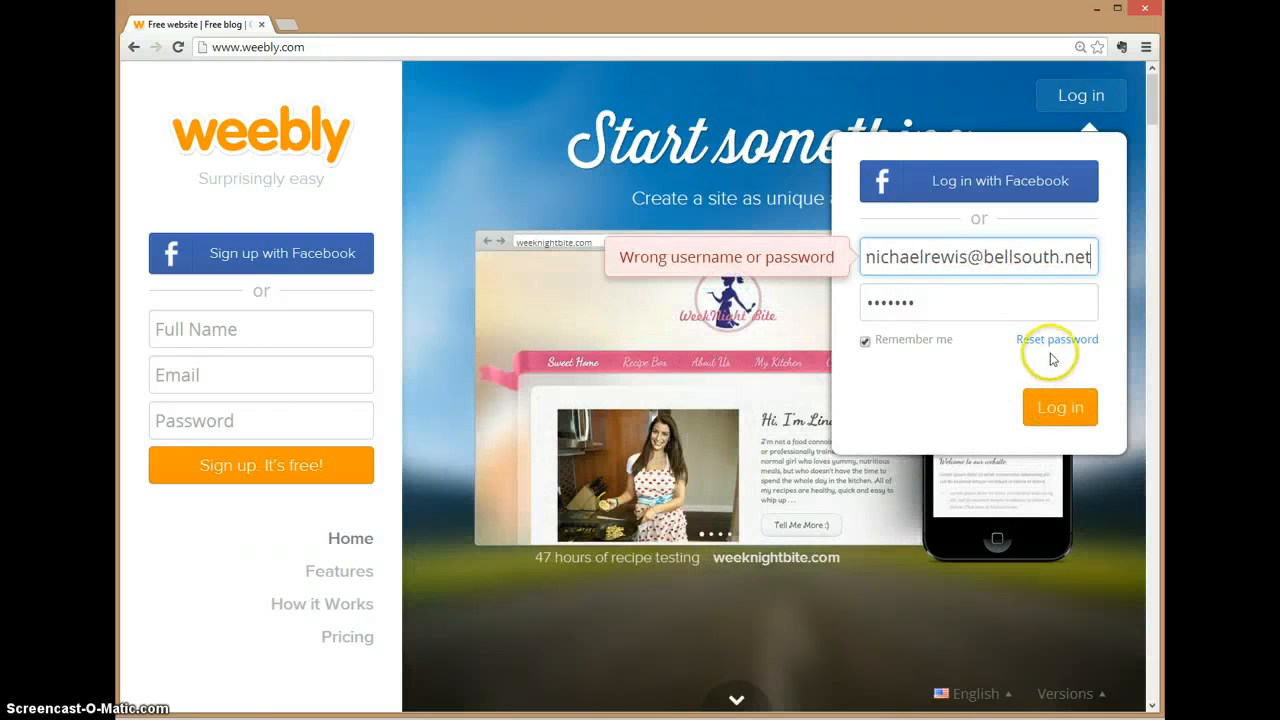
{"action": "left_click", "coordinate": [979, 290]}
{"action": "key", "text": "BackSpace"}
{"action": "key", "text": "BackSpace"}
{"action": "key", "text": "BackSpace"}
{"action": "key", "text": "BackSpace"}
{"action": "key", "text": "BackSpace"}
{"action": "key", "text": "BackSpace"}
{"action": "key", "text": "BackSpace"}
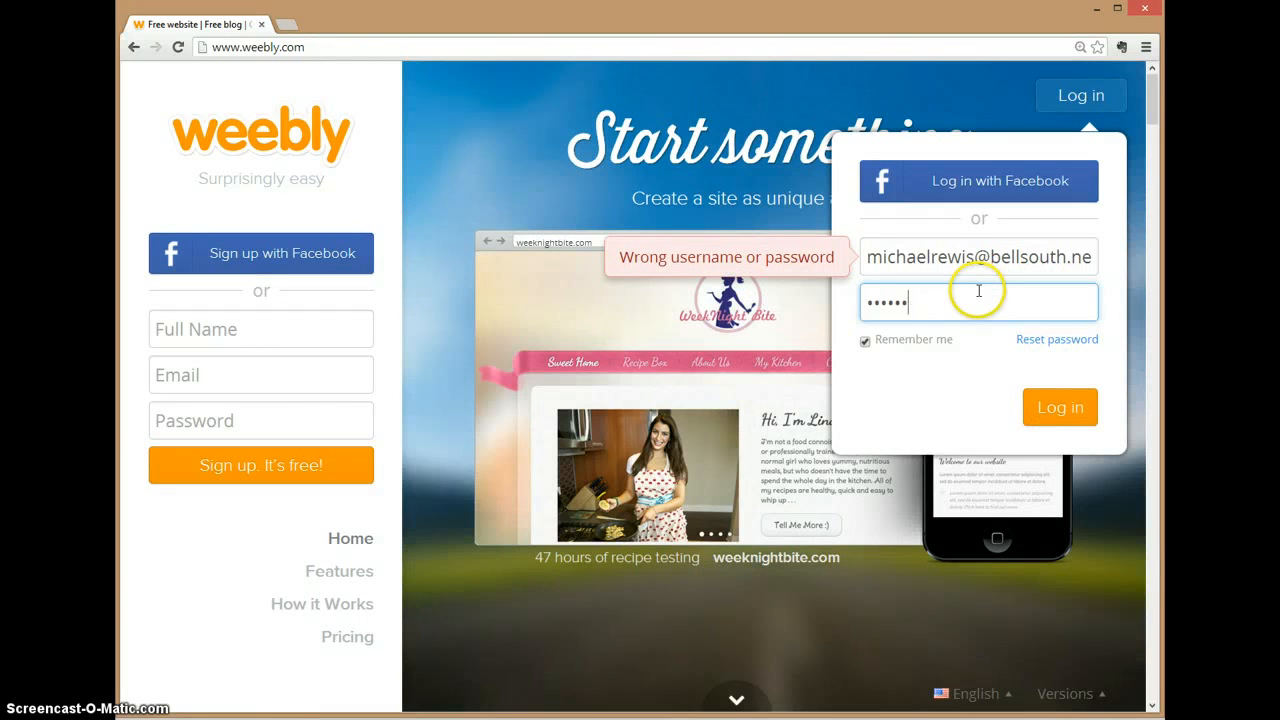
{"action": "type", "text": "••••••••••"}
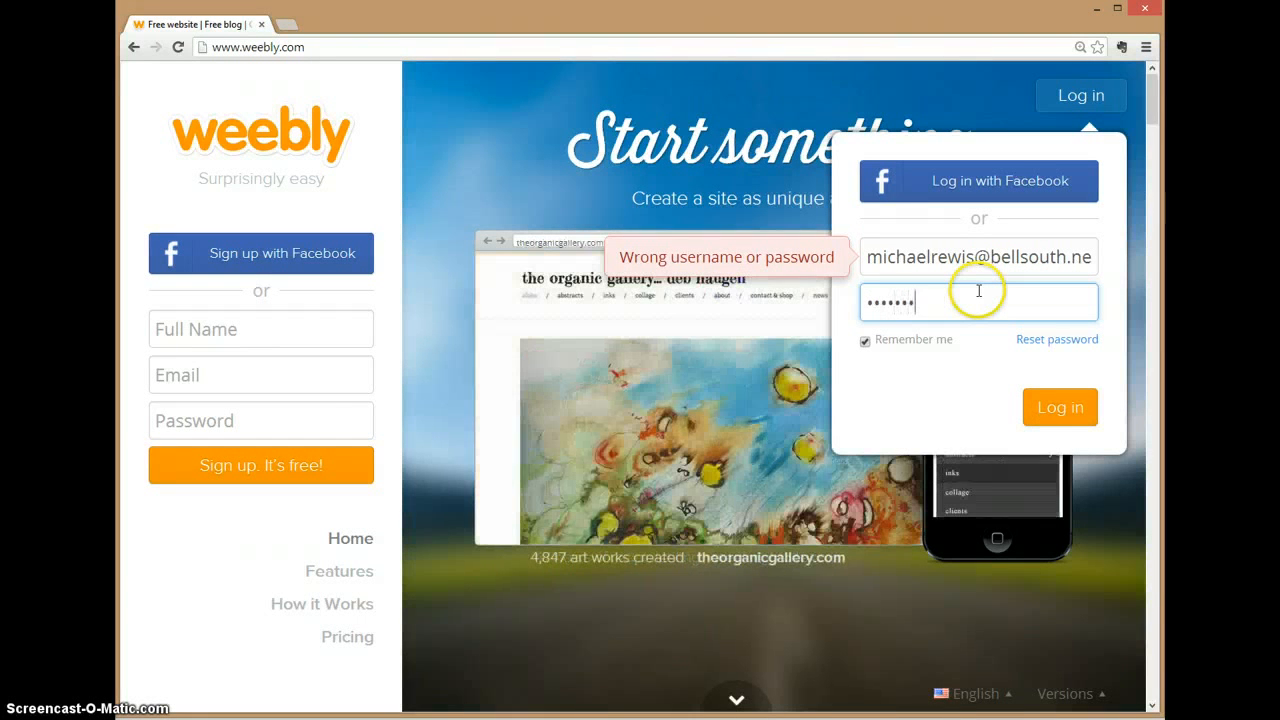
{"action": "key", "text": "Return"}
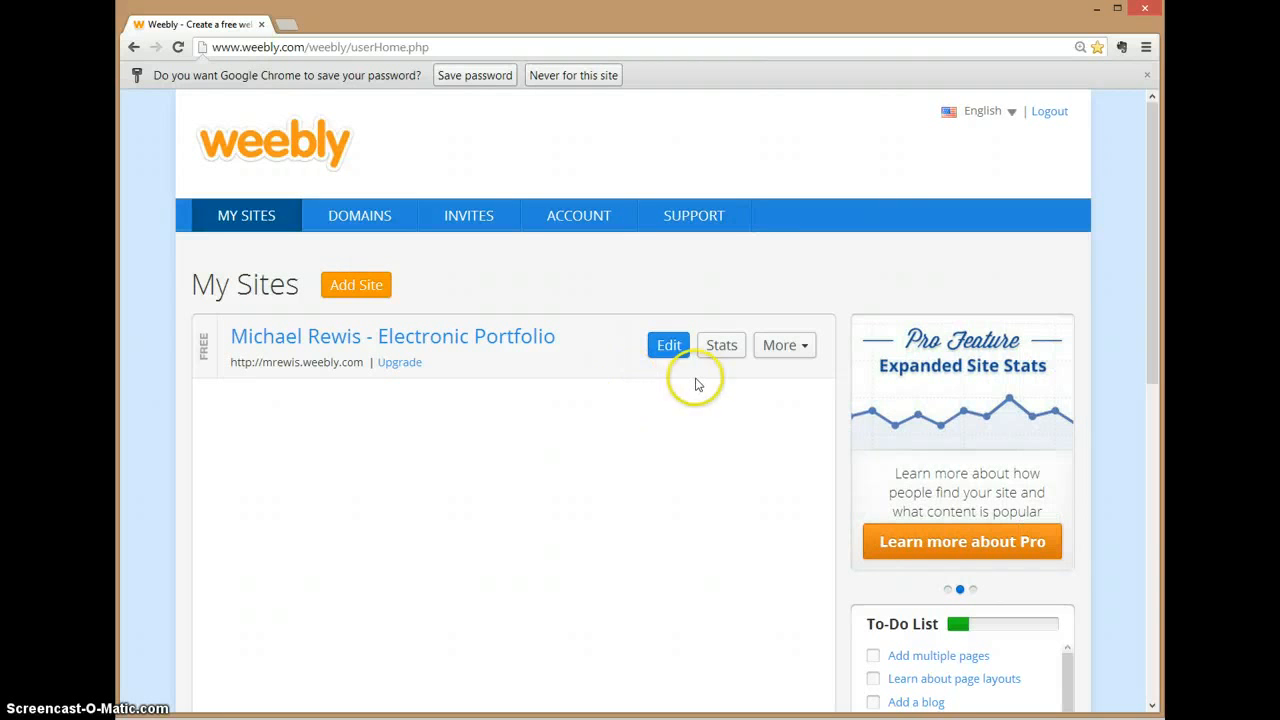
Step: Open the Electronic Portfolio site in the editor and review its header, social icons and body
{"action": "left_click", "coordinate": [667, 352]}
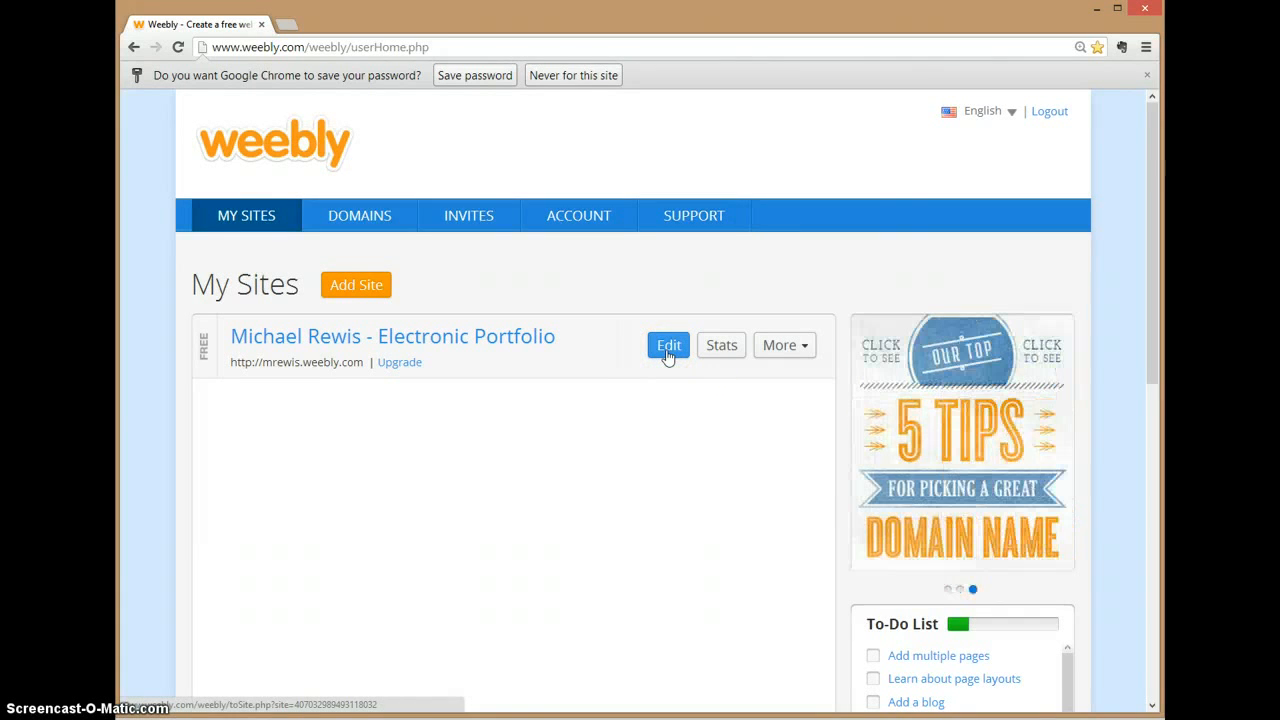
{"action": "left_click", "coordinate": [667, 352]}
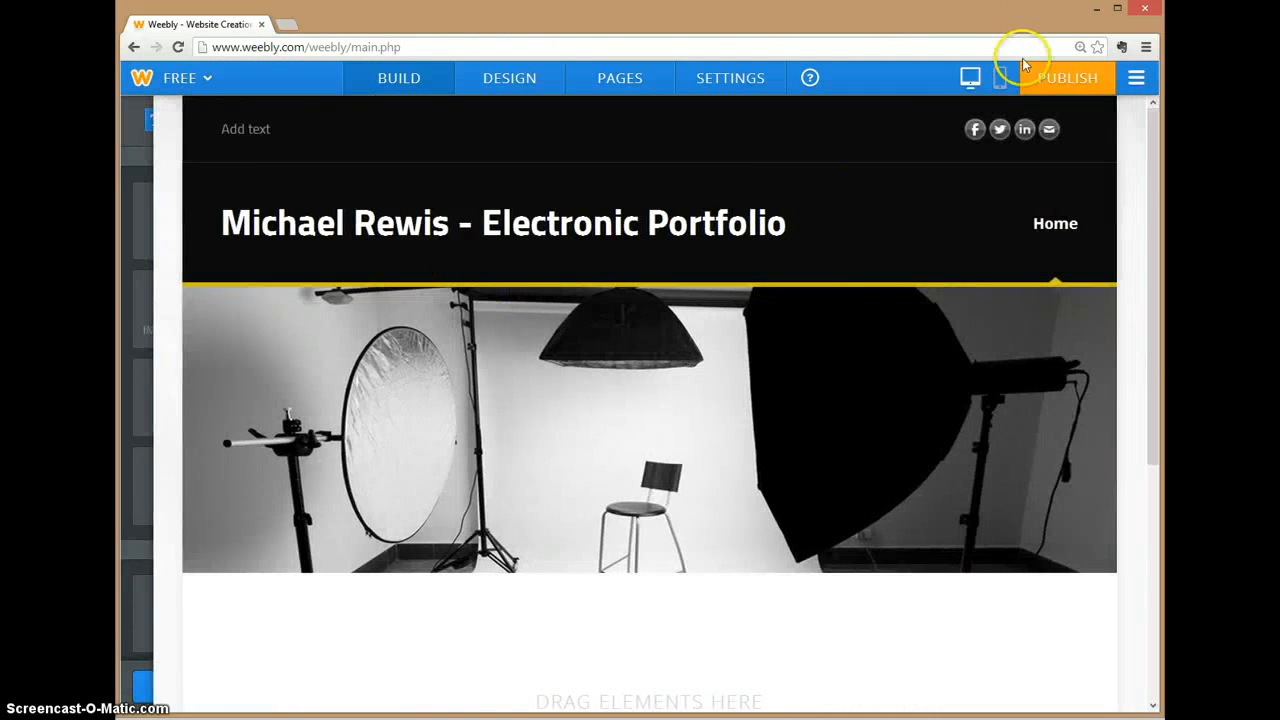
{"action": "left_click", "coordinate": [1012, 130]}
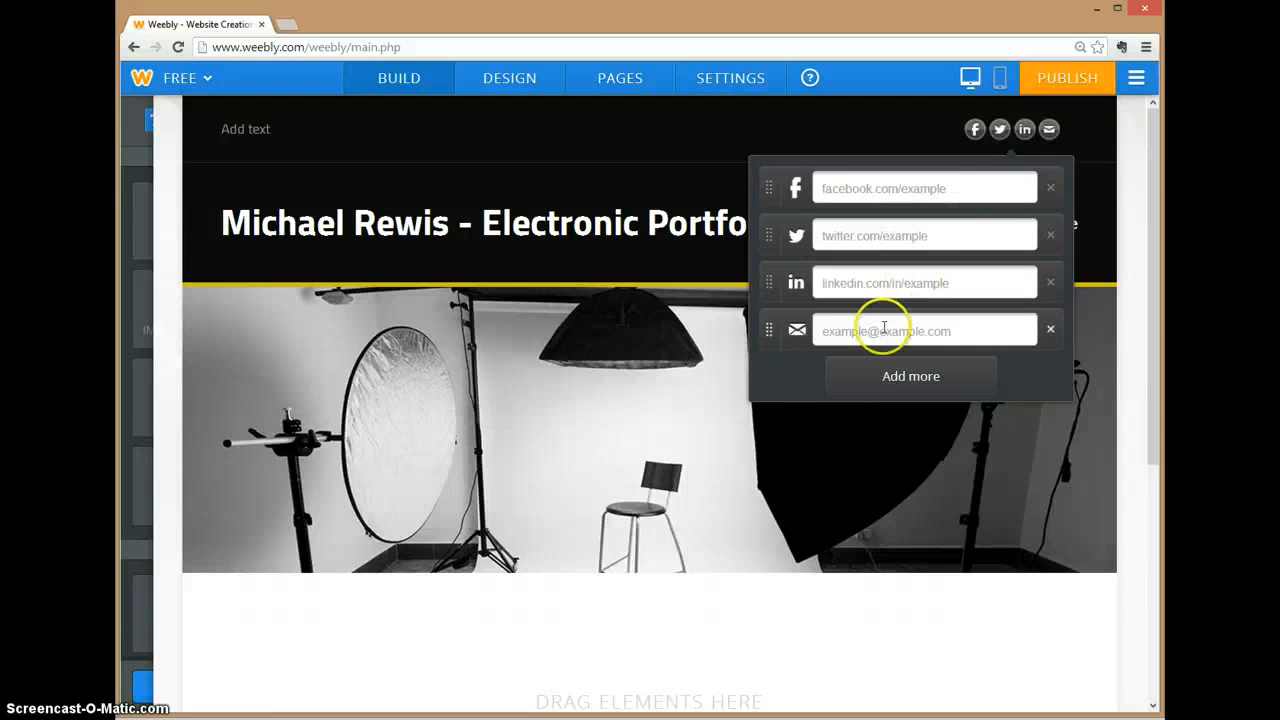
{"action": "scroll", "coordinate": [617, 300], "scroll_direction": "down", "scroll_amount": 4}
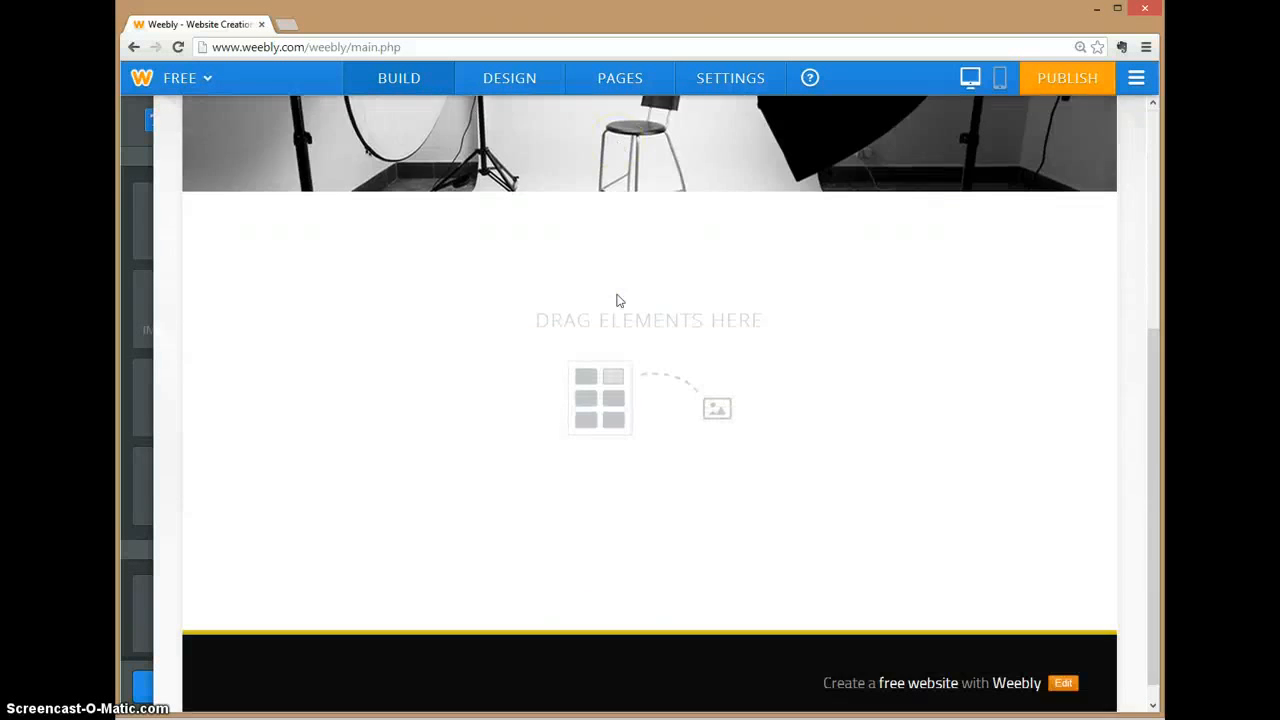
{"action": "scroll", "coordinate": [618, 300], "scroll_direction": "up", "scroll_amount": 4}
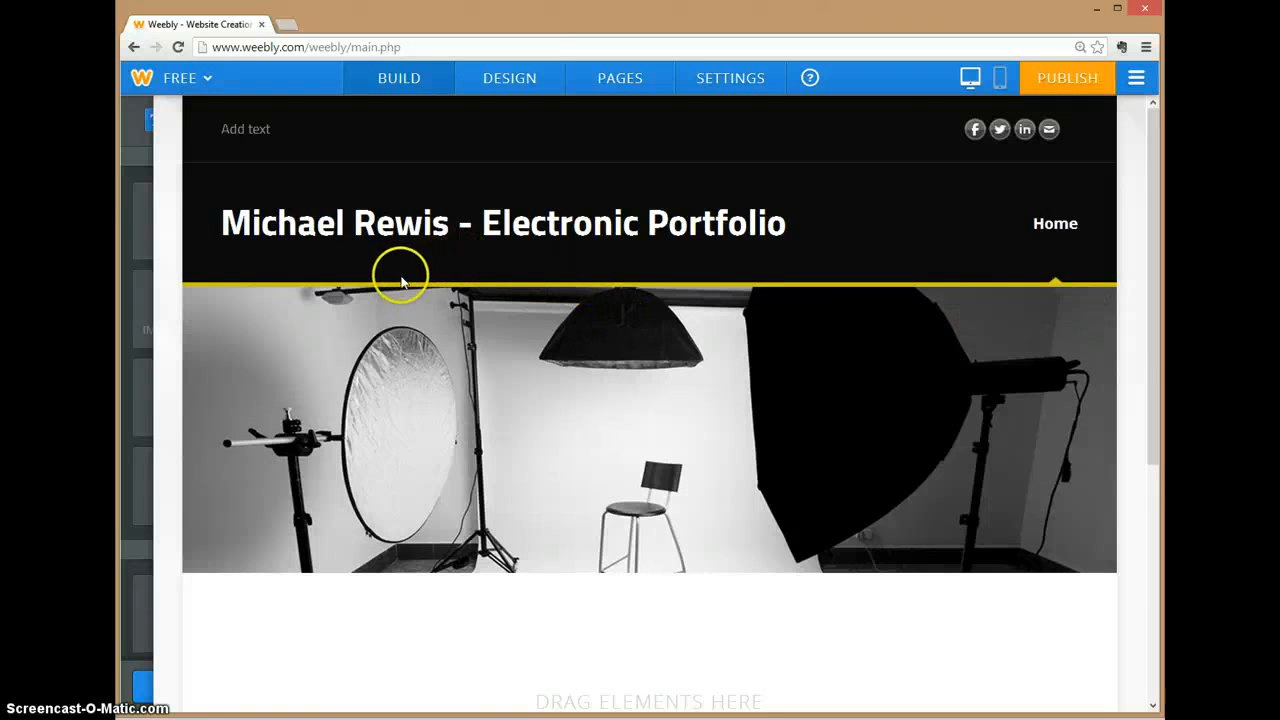
{"action": "mouse_move", "coordinate": [768, 321]}
Step: Load the example site cagrayvideo.weebly.com in a new Chrome tab
{"action": "left_click", "coordinate": [380, 209]}
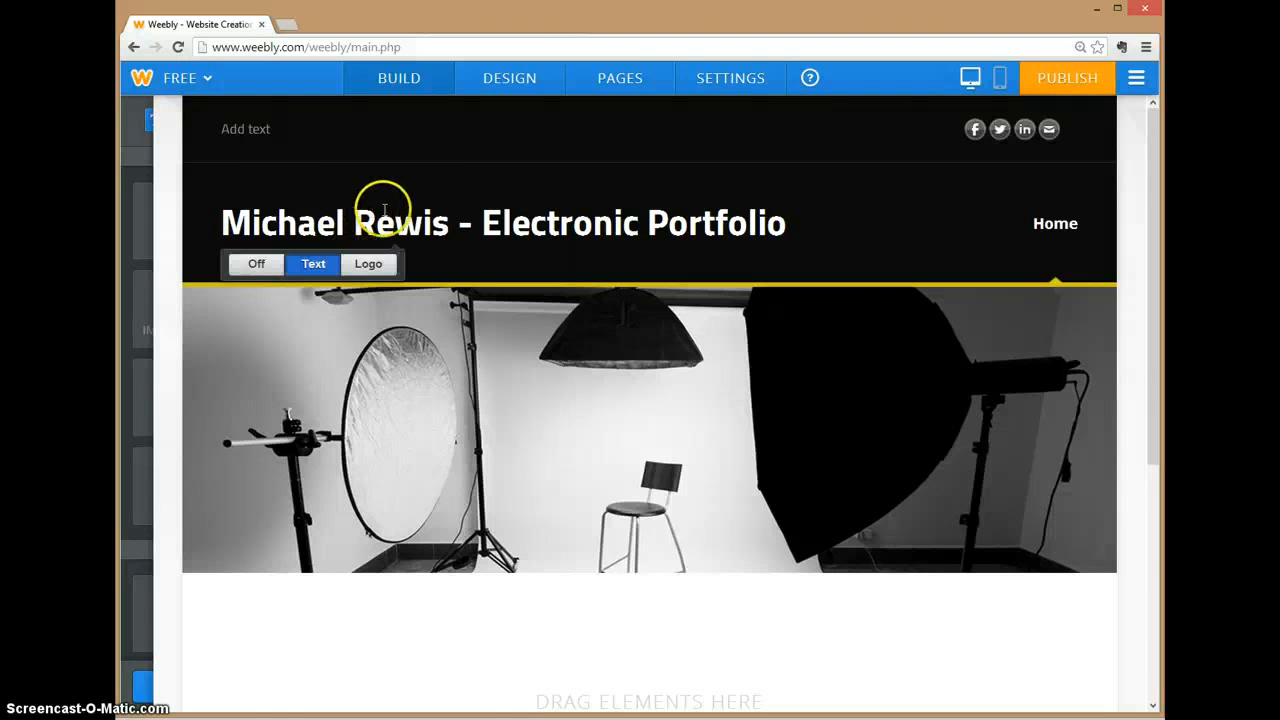
{"action": "left_click", "coordinate": [289, 28]}
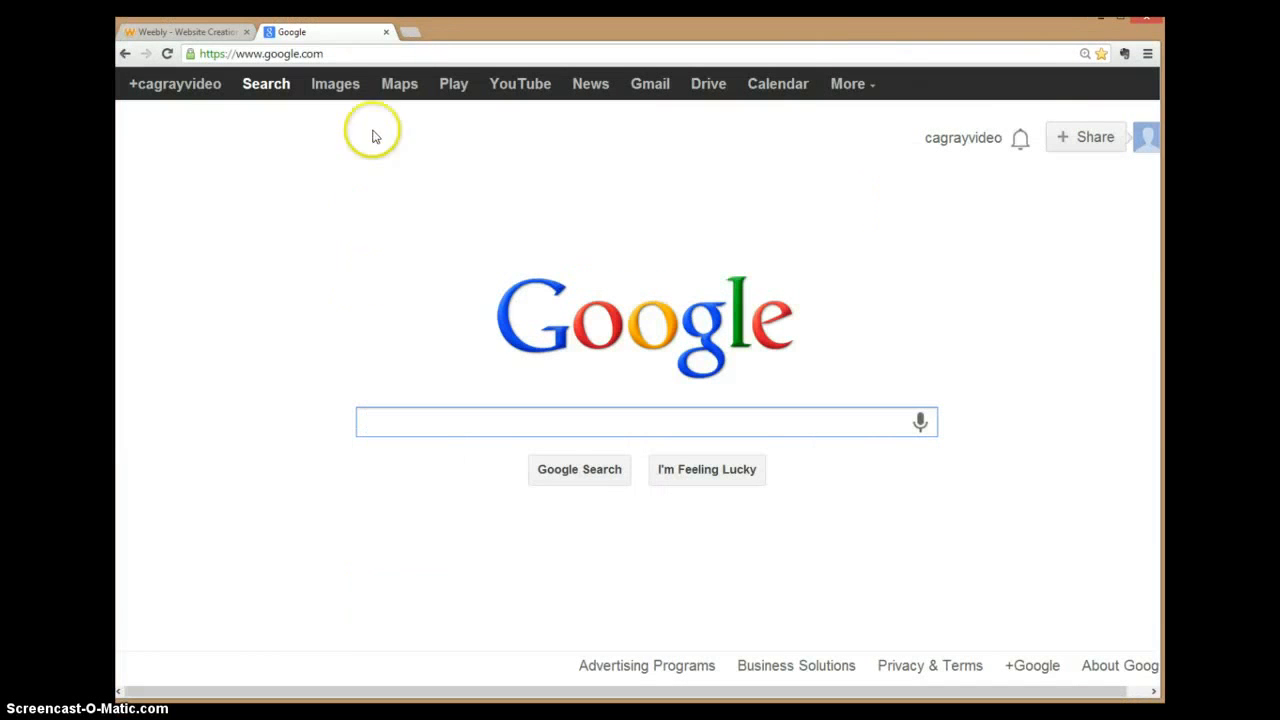
{"action": "left_click", "coordinate": [369, 52]}
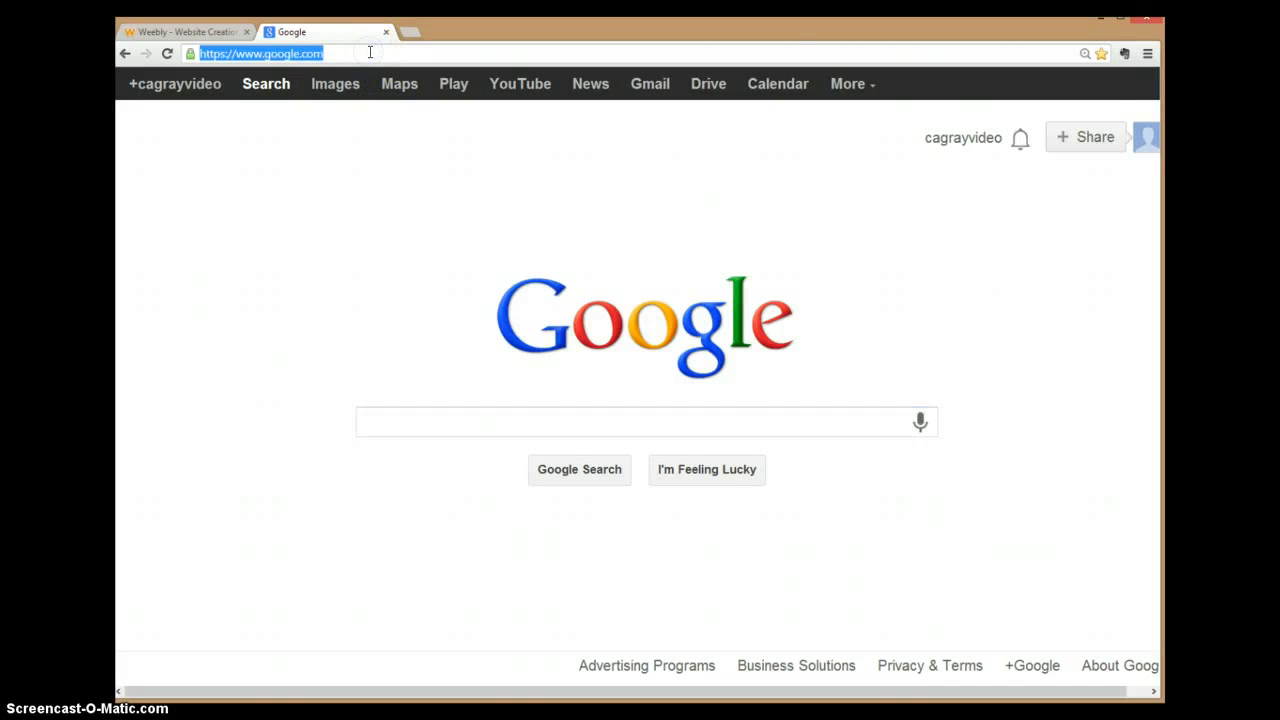
{"action": "type", "text": "cagrayvideo"}
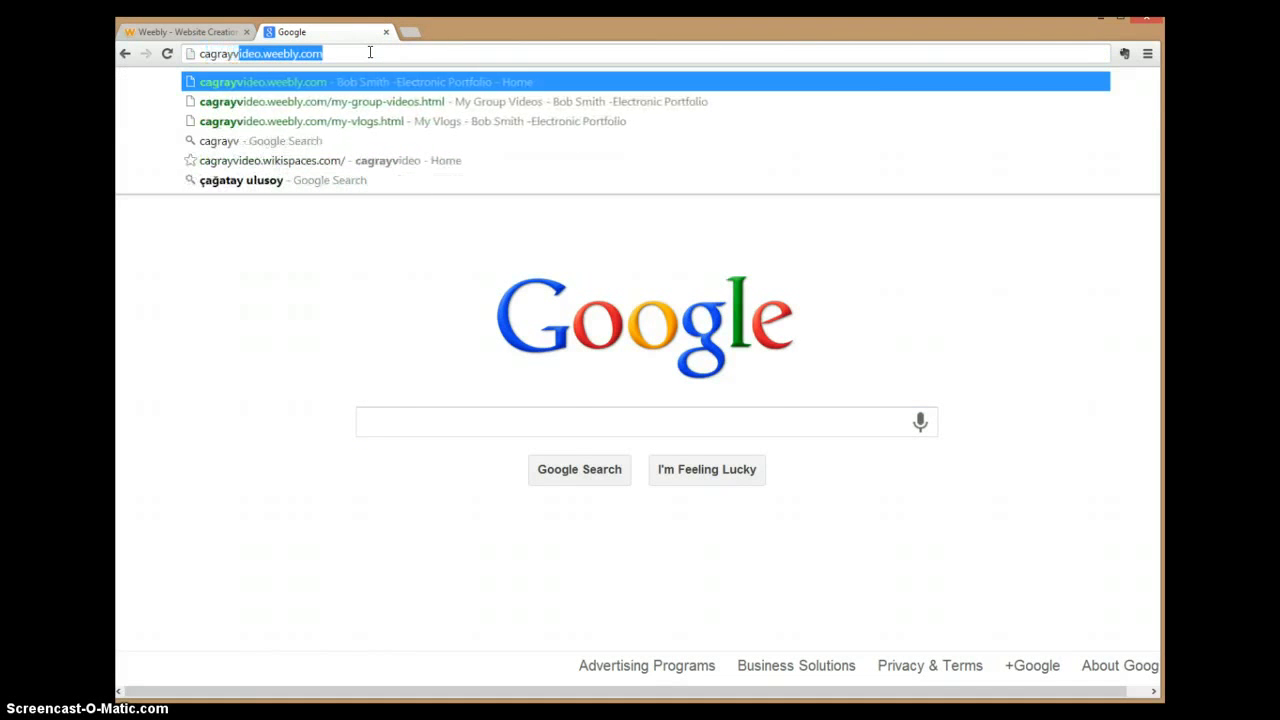
{"action": "type", "text": ".weebly.com"}
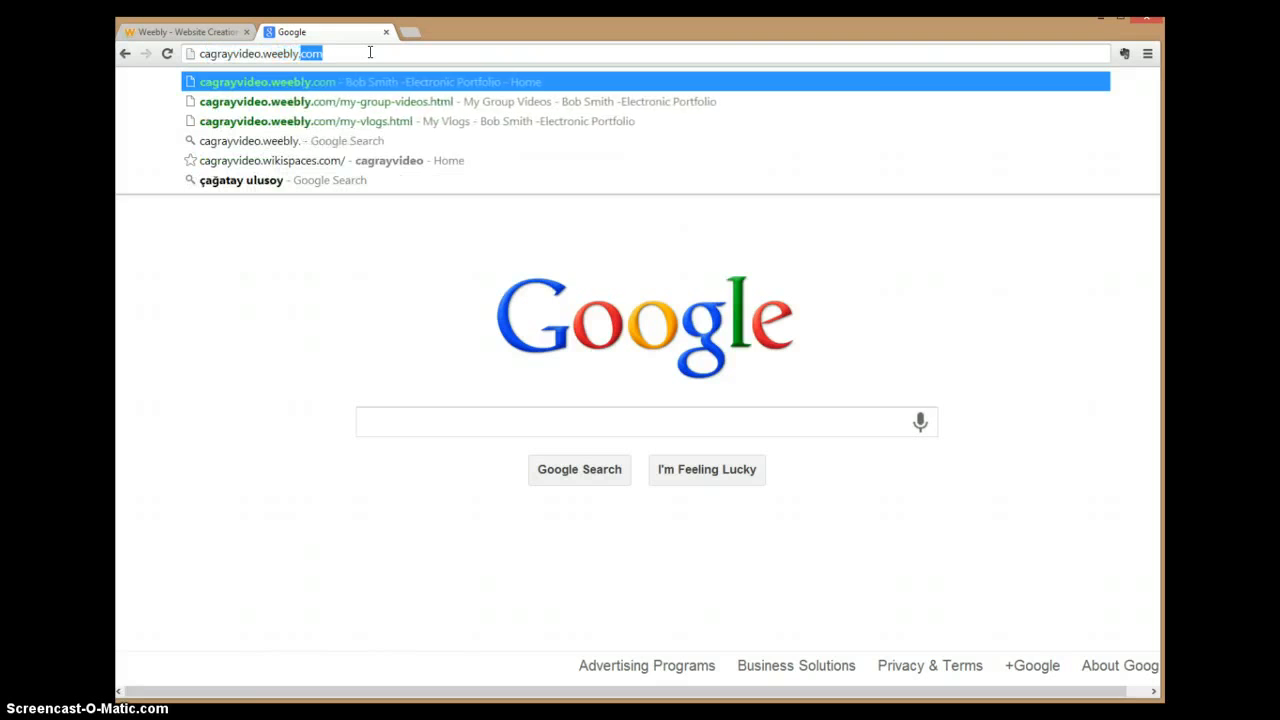
{"action": "key", "text": "Return"}
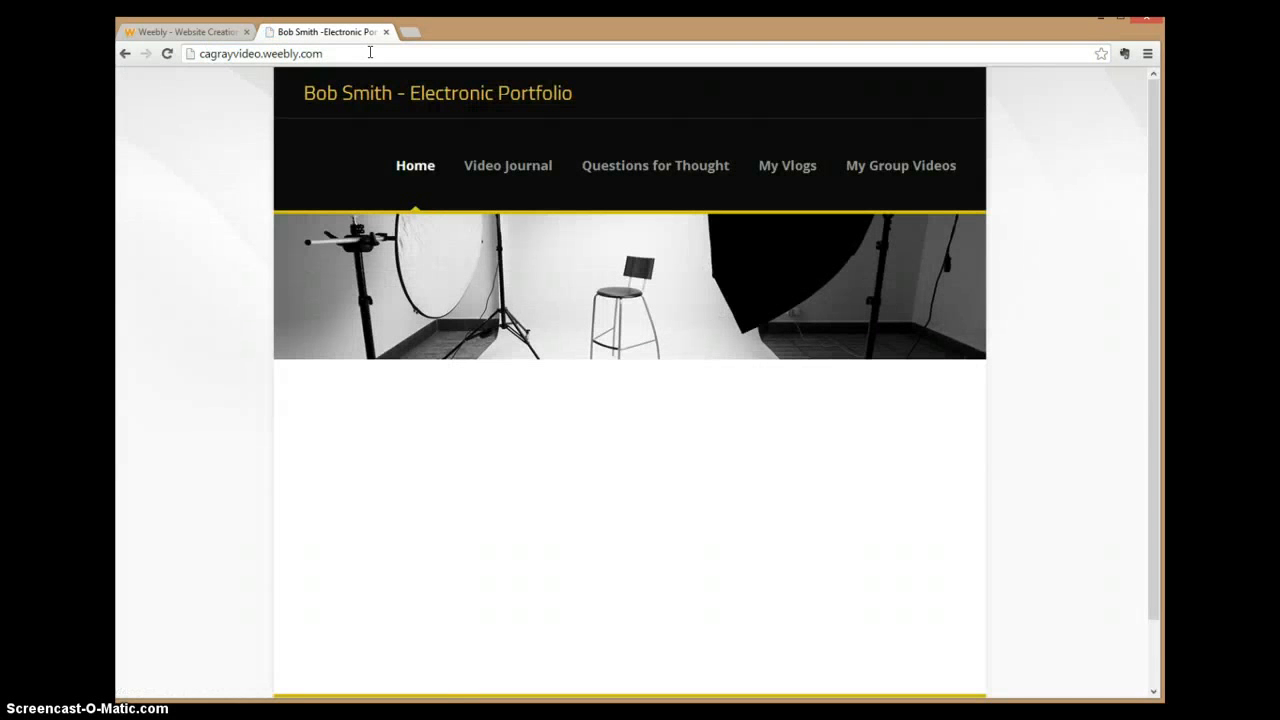
Step: Zoom to 110% and view Video Journal, Questions for Thought, My Vlogs and My Group Videos
{"action": "left_click", "coordinate": [382, 209]}
{"action": "key", "text": "ctrl+plus"}
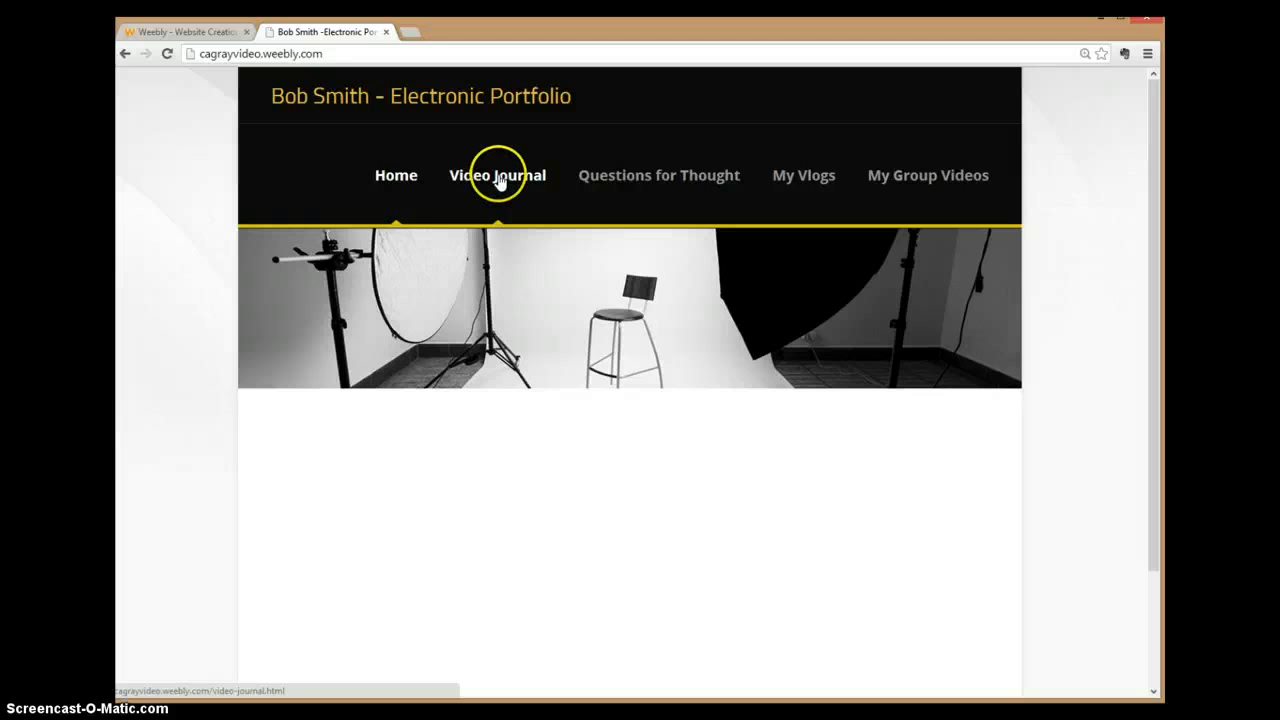
{"action": "left_click", "coordinate": [499, 178]}
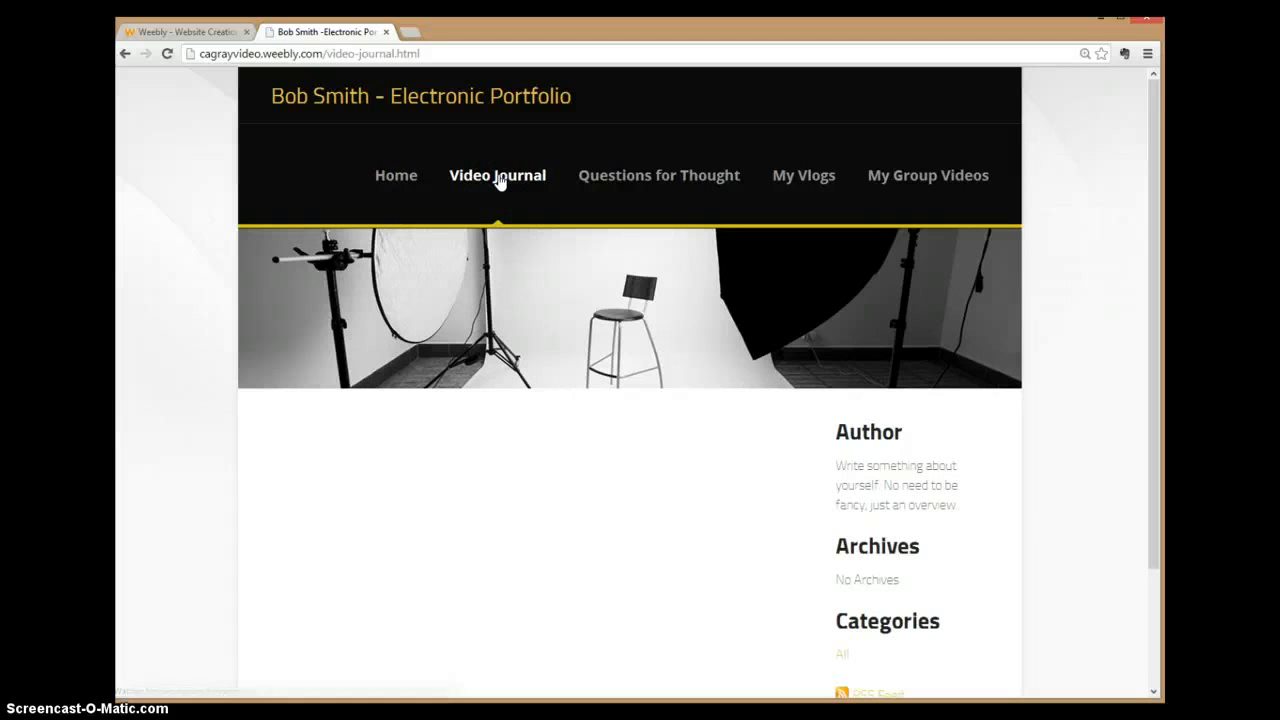
{"action": "left_click", "coordinate": [660, 178]}
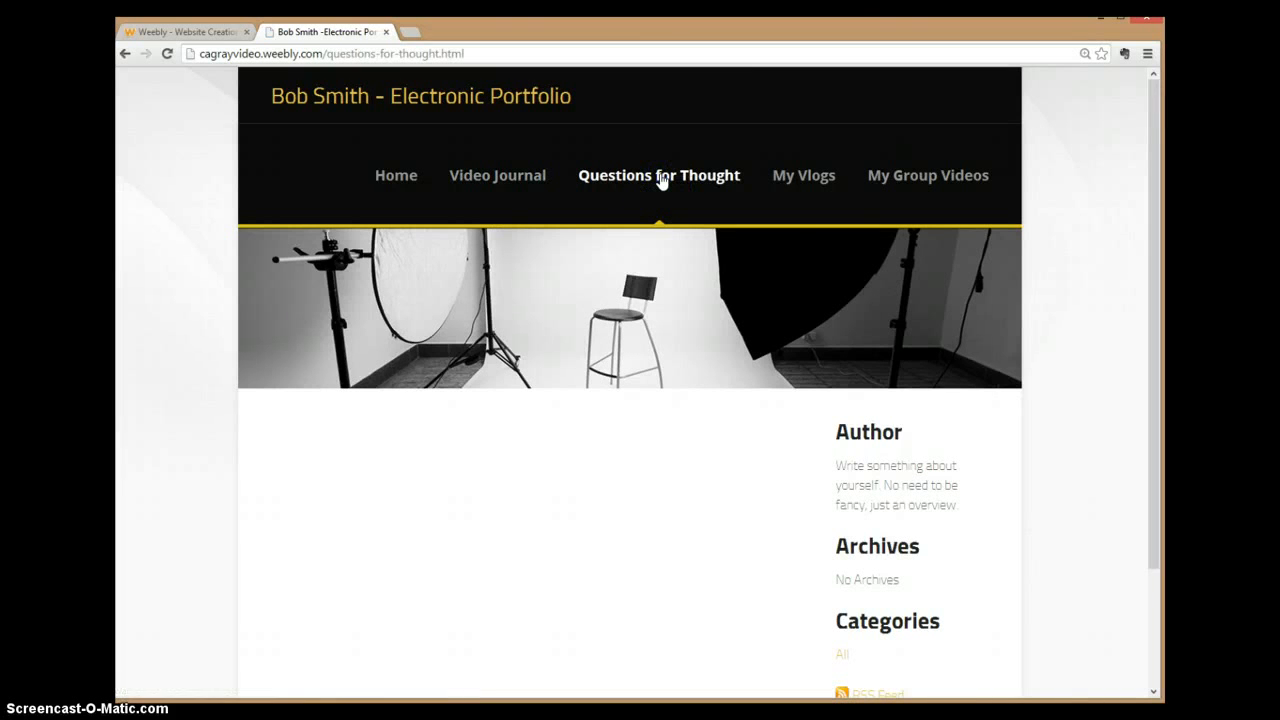
{"action": "left_click", "coordinate": [796, 182]}
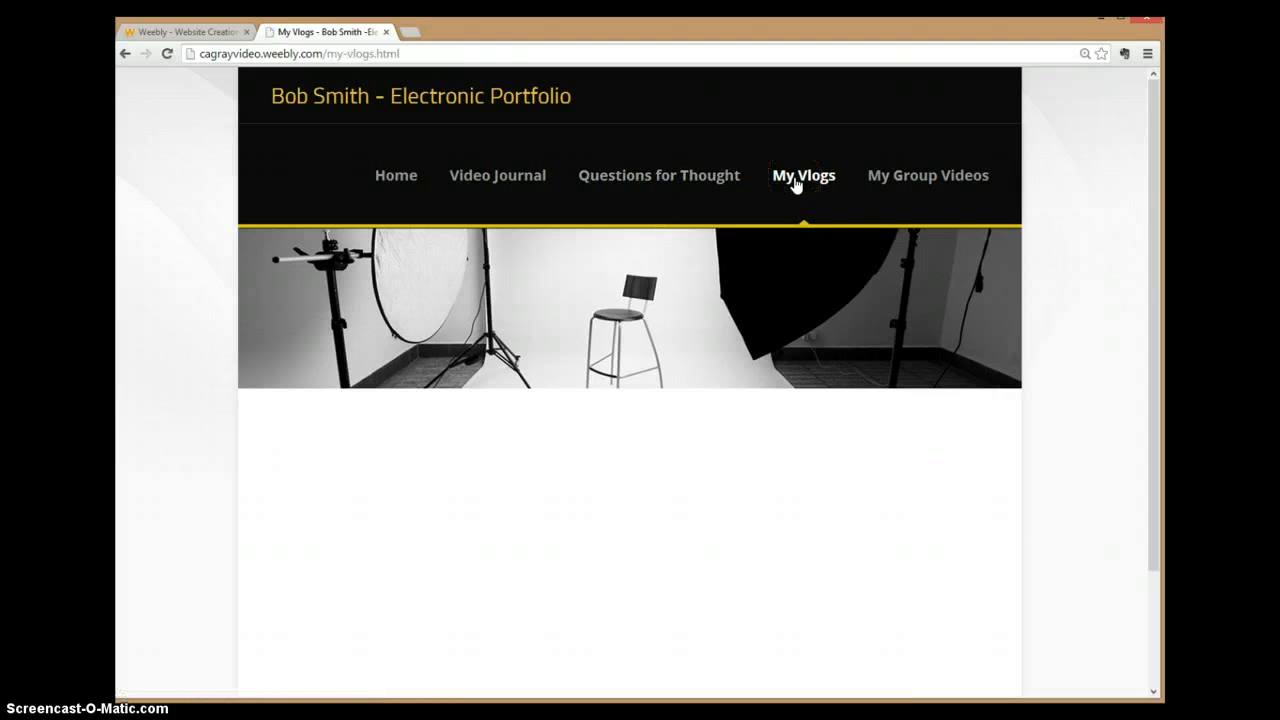
{"action": "left_click", "coordinate": [944, 190]}
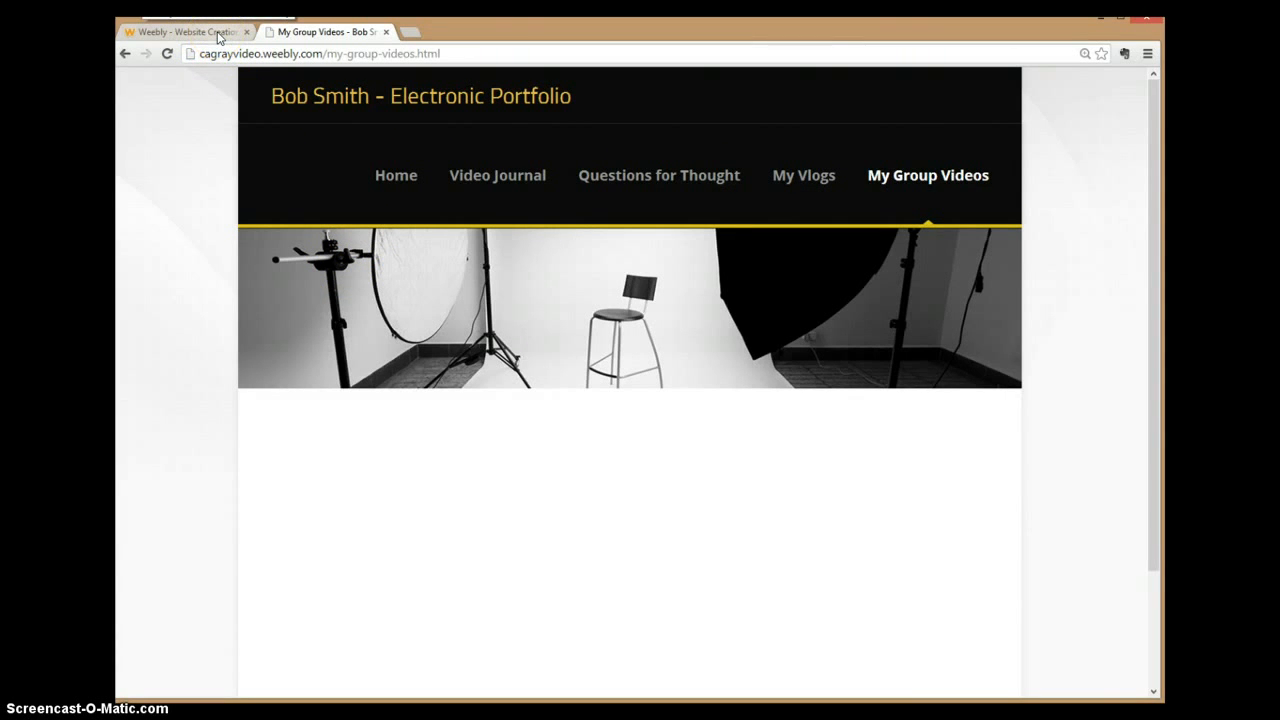
Step: In the Weebly editor, bring up the Add Page options under Pages
{"action": "left_click", "coordinate": [218, 32]}
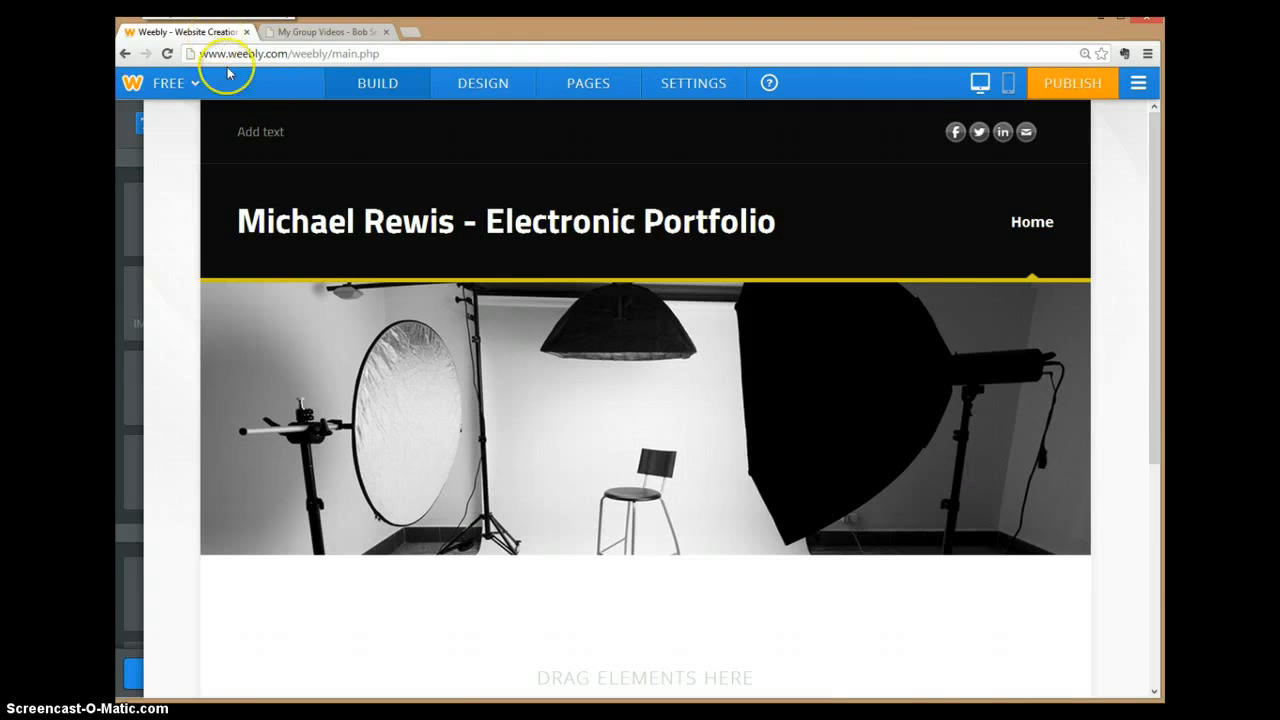
{"action": "left_click", "coordinate": [573, 90]}
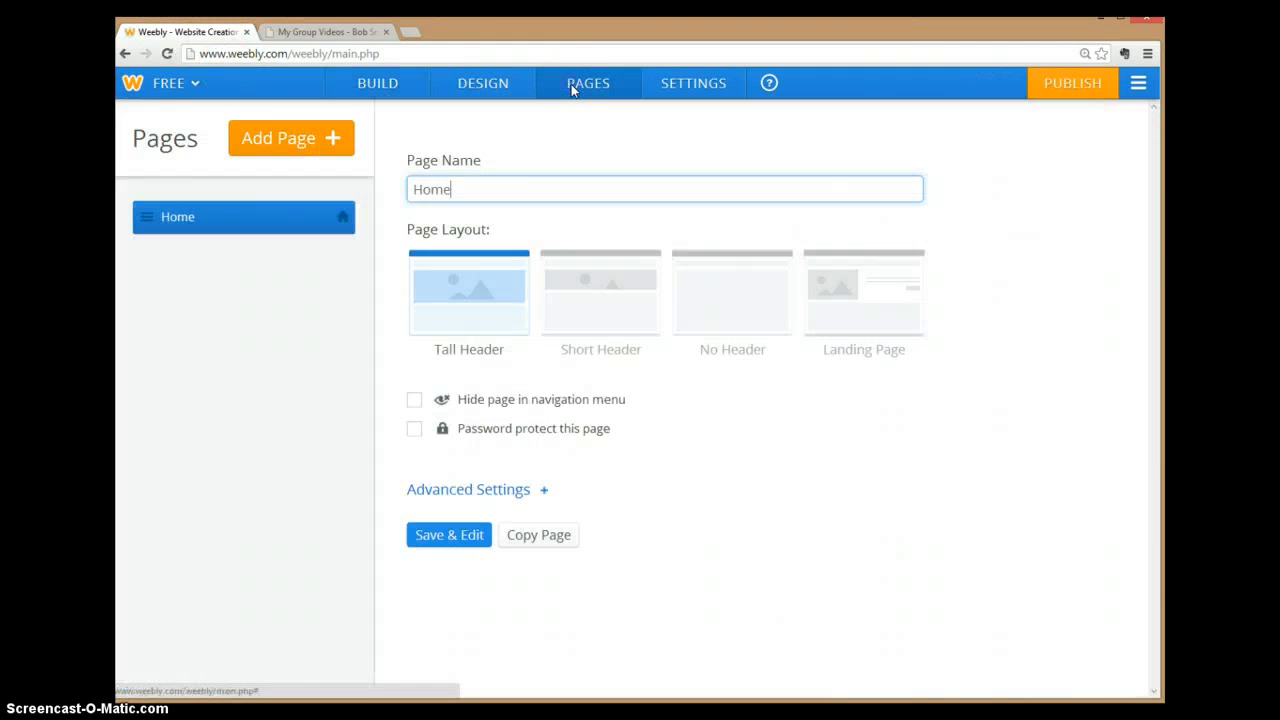
{"action": "left_click", "coordinate": [332, 142]}
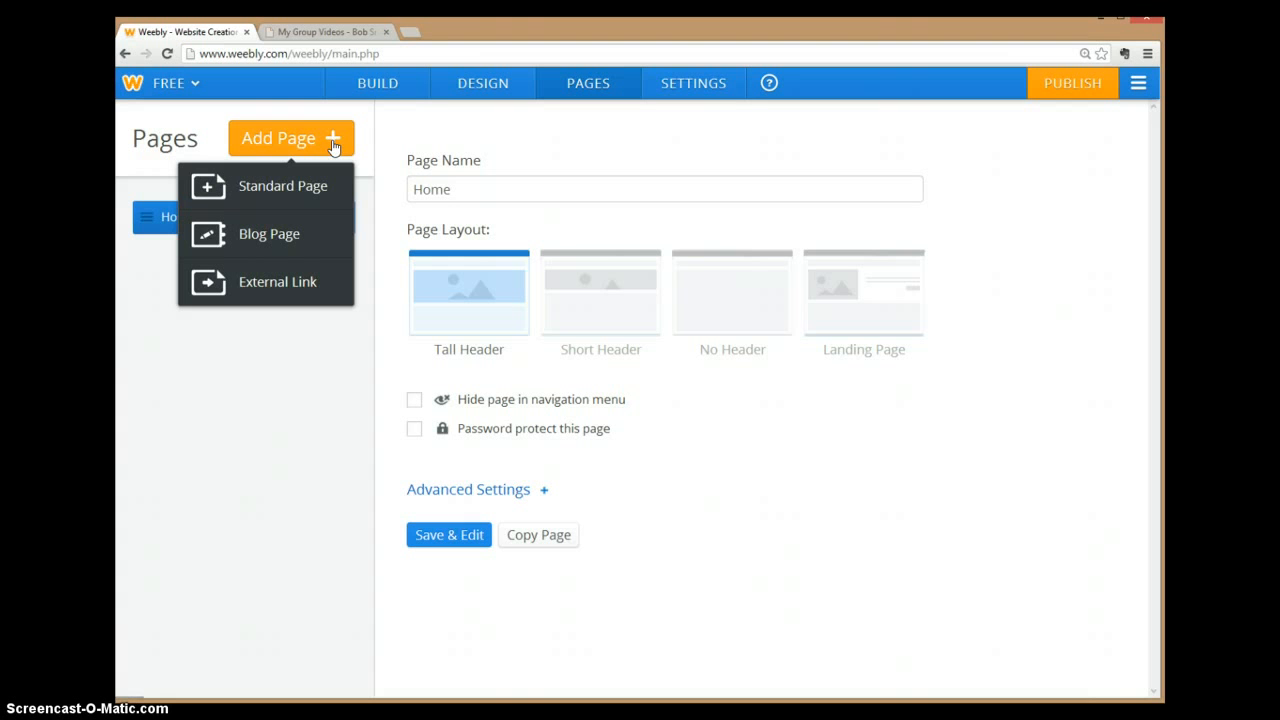
Step: View the example site's Video Journal blog page and its sidebar
{"action": "left_click", "coordinate": [352, 32]}
{"action": "left_click", "coordinate": [519, 186]}
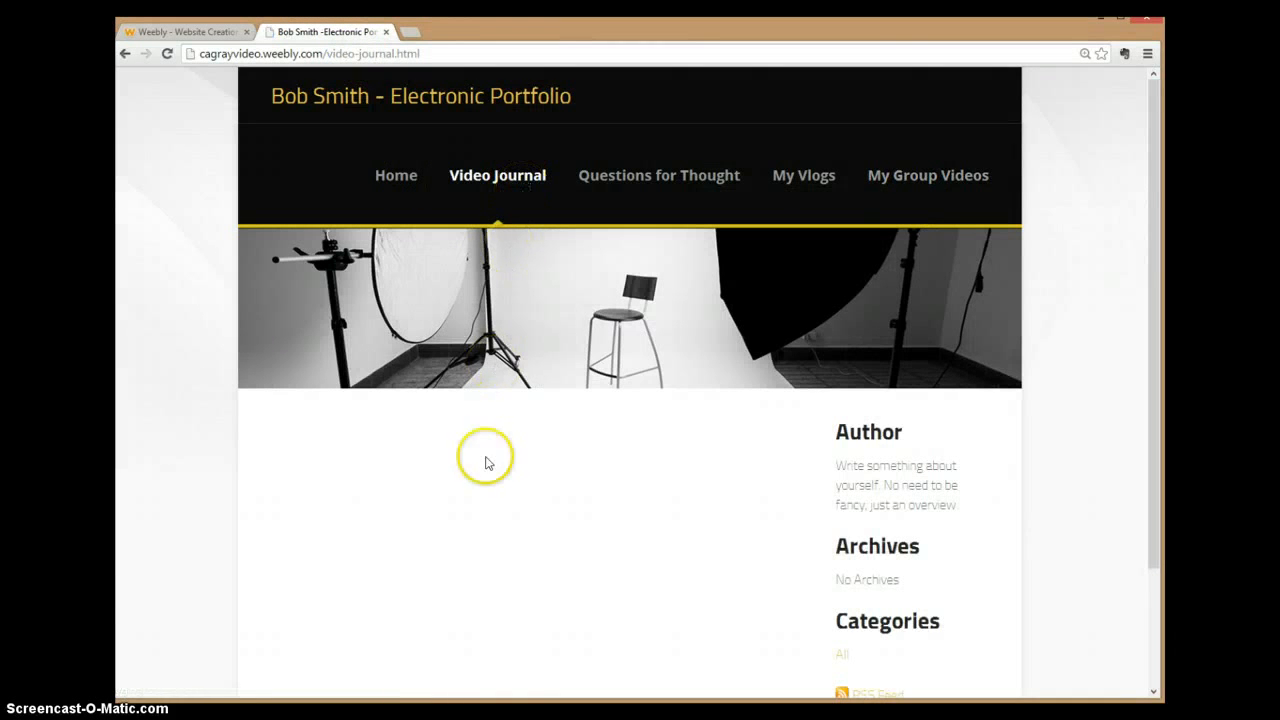
{"action": "scroll", "coordinate": [420, 450], "scroll_direction": "down", "scroll_amount": 3}
{"action": "scroll", "coordinate": [434, 491], "scroll_direction": "up", "scroll_amount": 3}
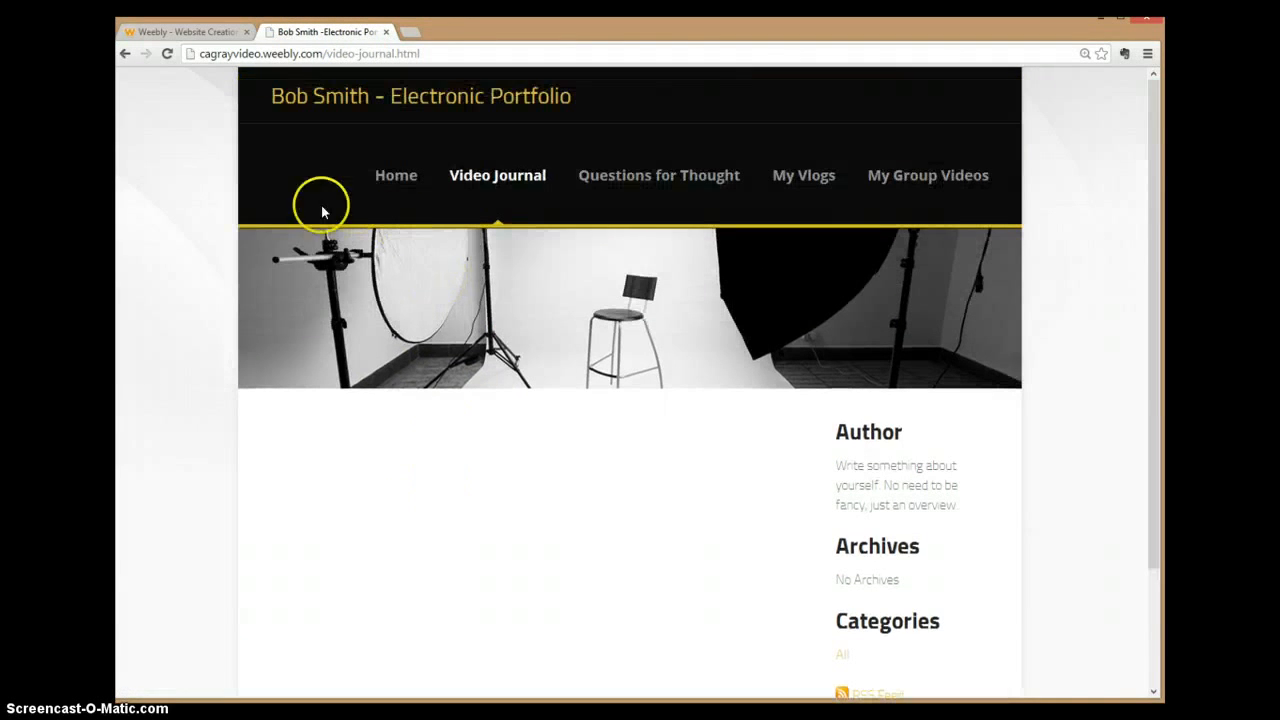
Step: Add a blog page named Video Journal with a Short Header layout and open it for editing
{"action": "left_click", "coordinate": [198, 34]}
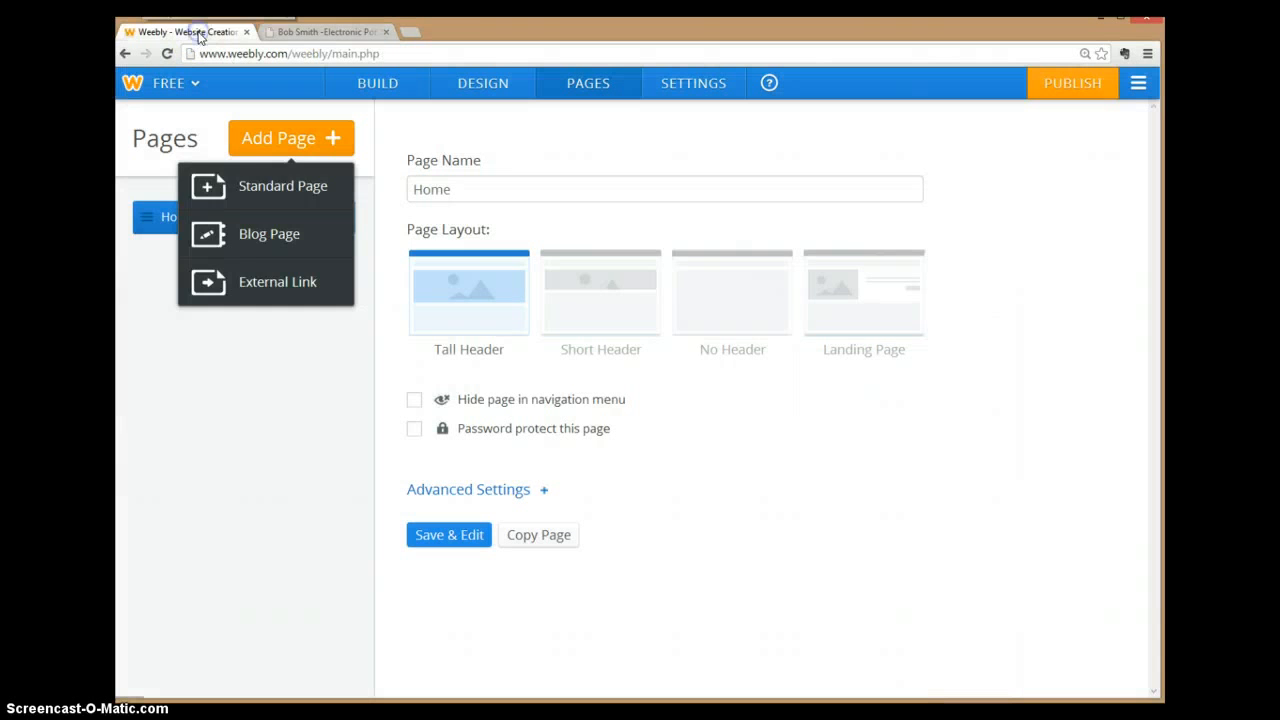
{"action": "left_click", "coordinate": [245, 236]}
{"action": "left_click", "coordinate": [508, 189]}
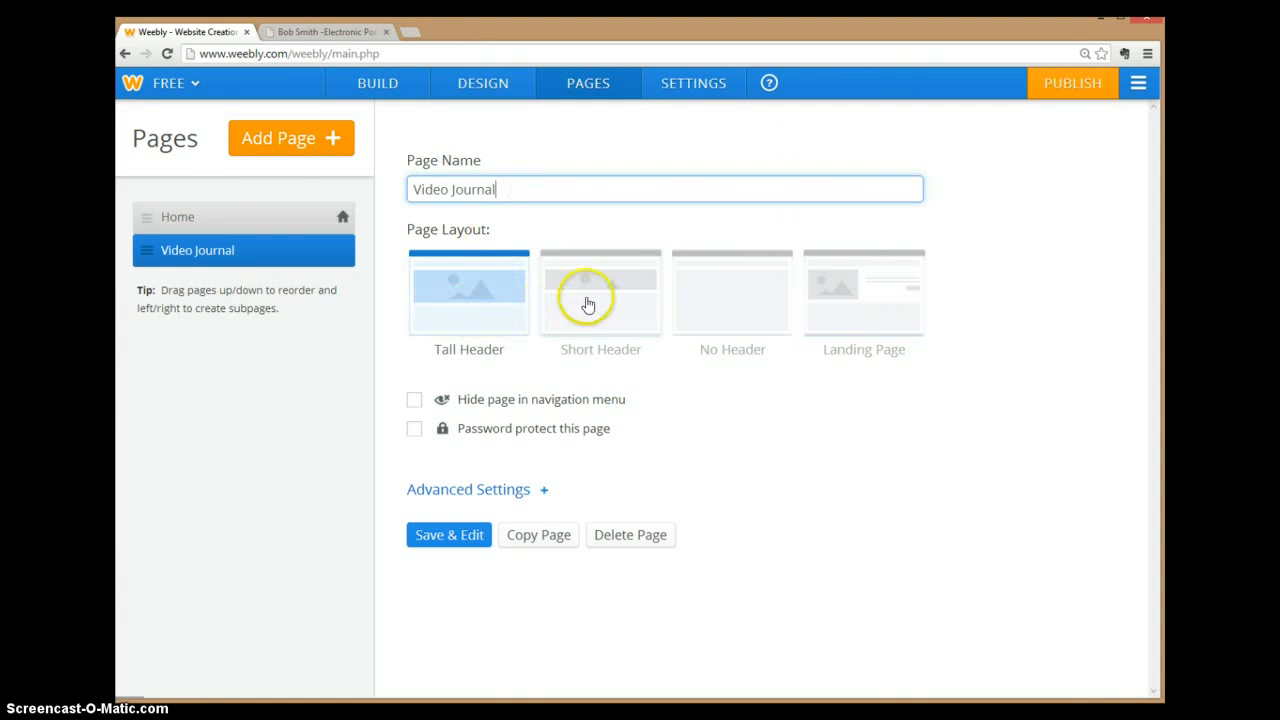
{"action": "left_click", "coordinate": [586, 302]}
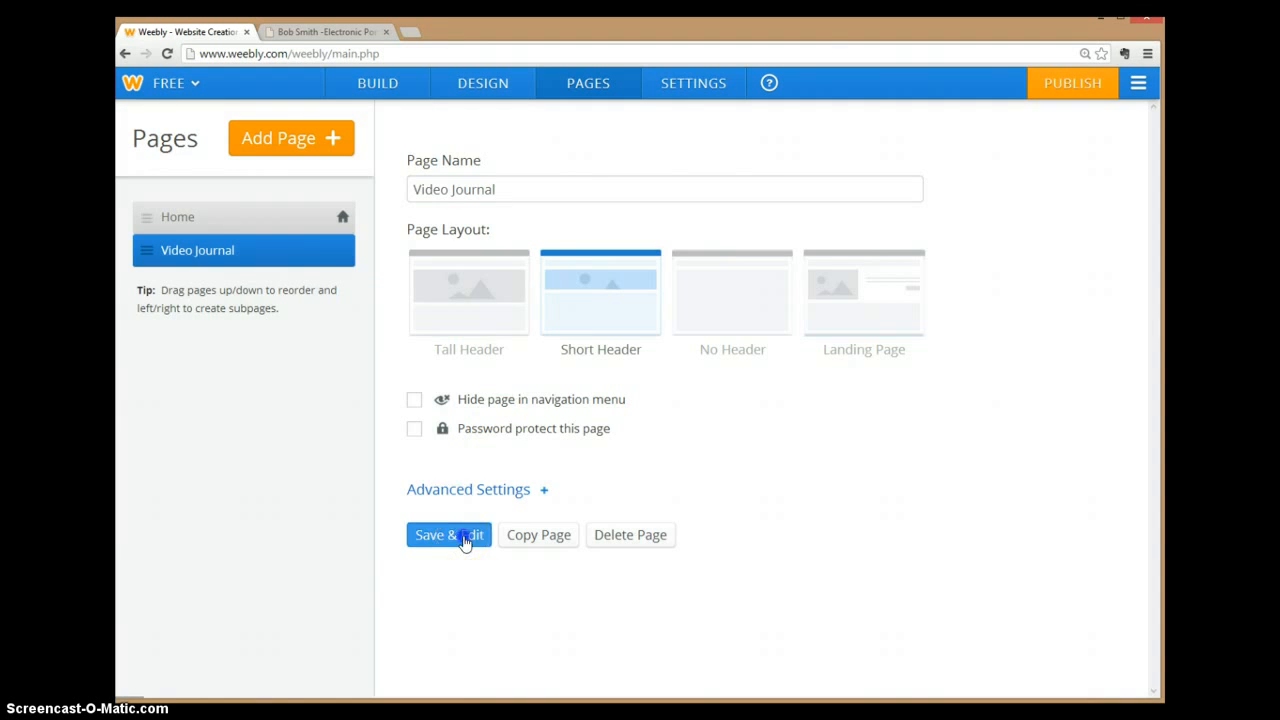
{"action": "left_click", "coordinate": [450, 535]}
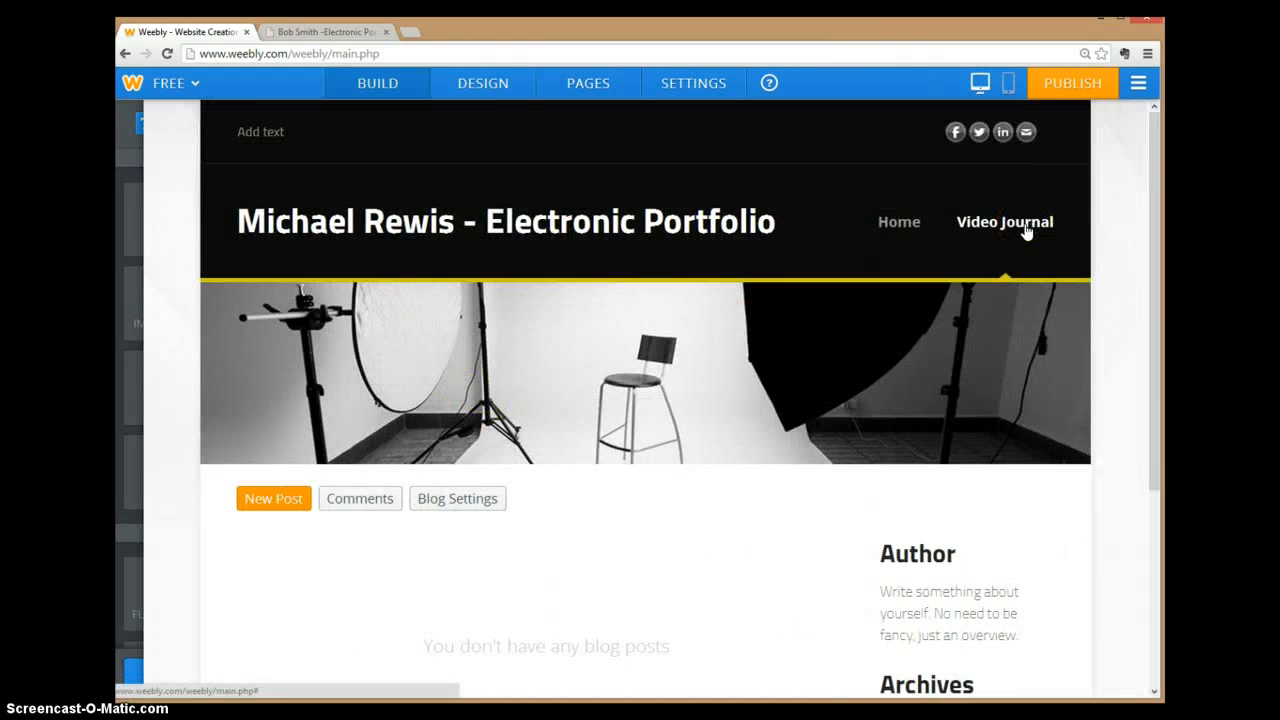
{"action": "left_click", "coordinate": [364, 33]}
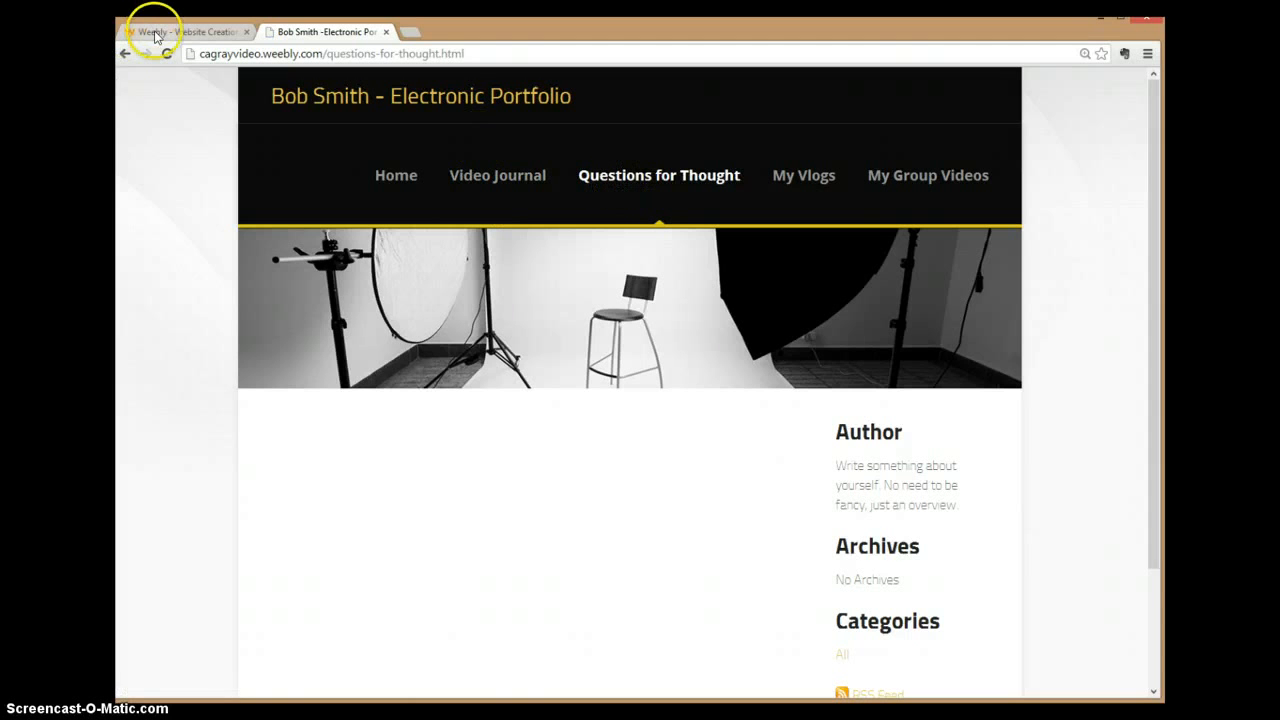
Step: Check the example's Questions for Thought page, then start a new blog page and dismiss the subpage tip
{"action": "left_click", "coordinate": [482, 180]}
{"action": "left_click", "coordinate": [662, 178]}
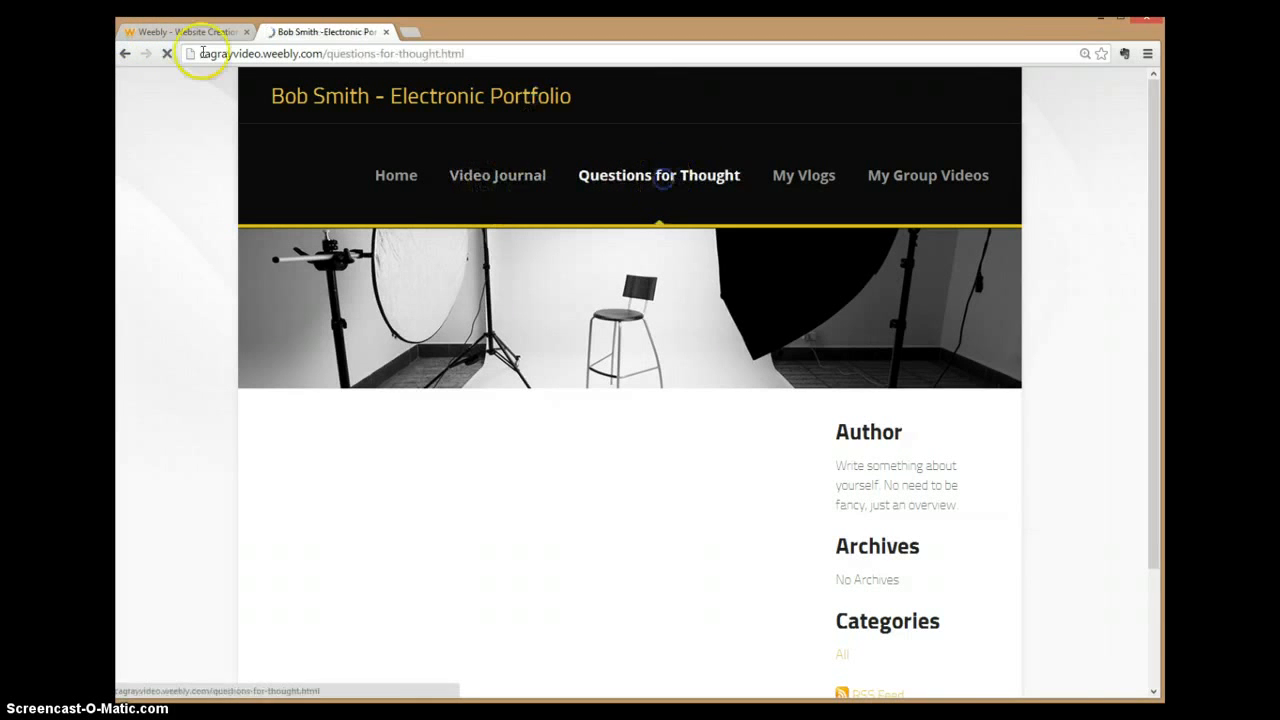
{"action": "left_click", "coordinate": [174, 28]}
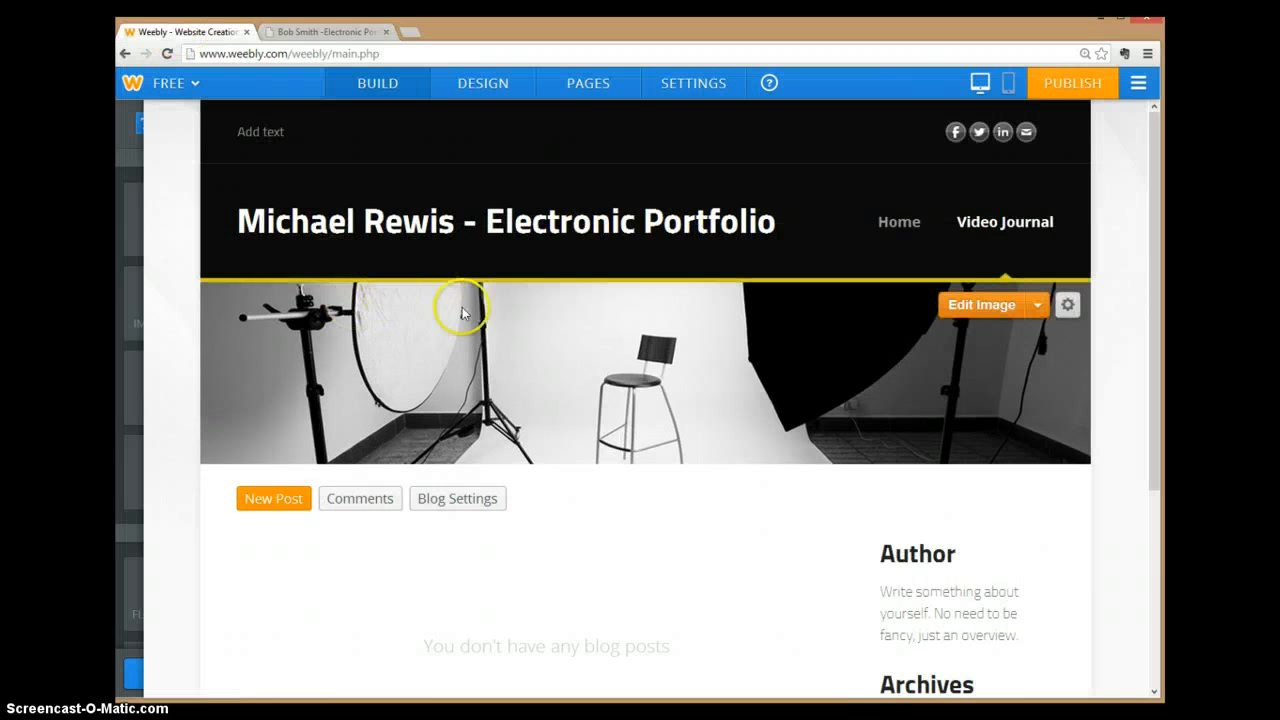
{"action": "left_click", "coordinate": [598, 92]}
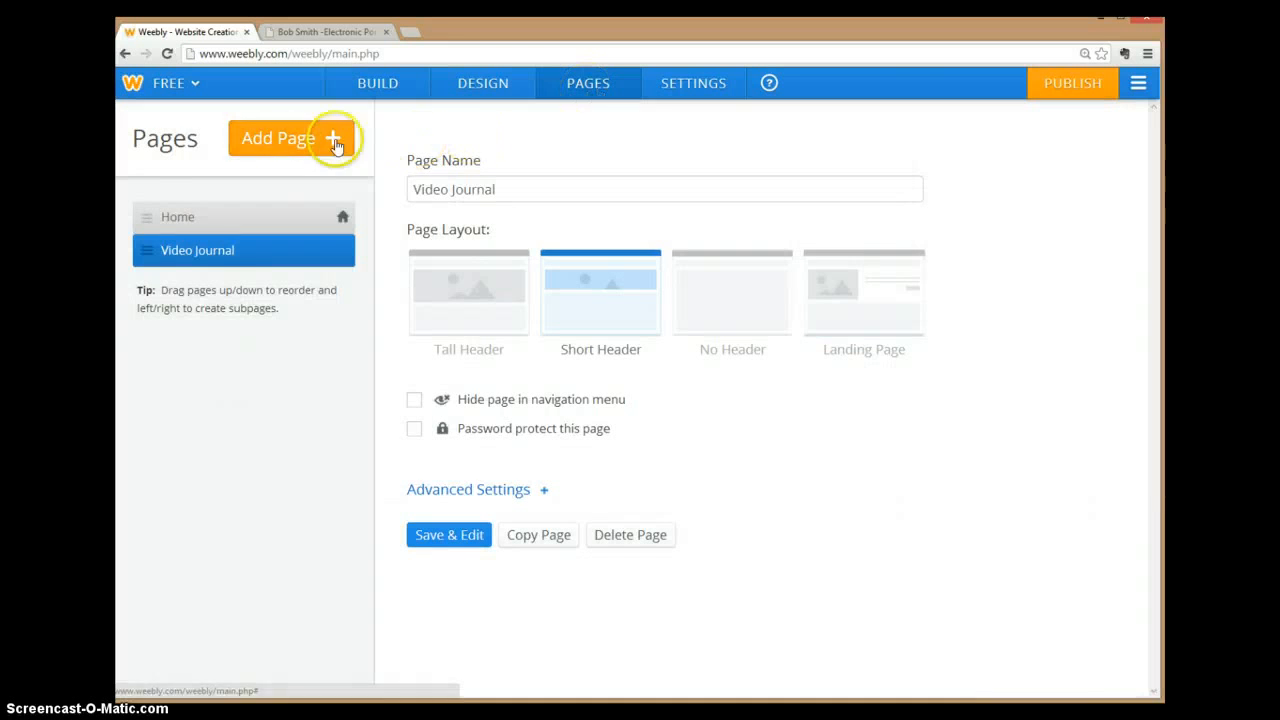
{"action": "left_click", "coordinate": [288, 139]}
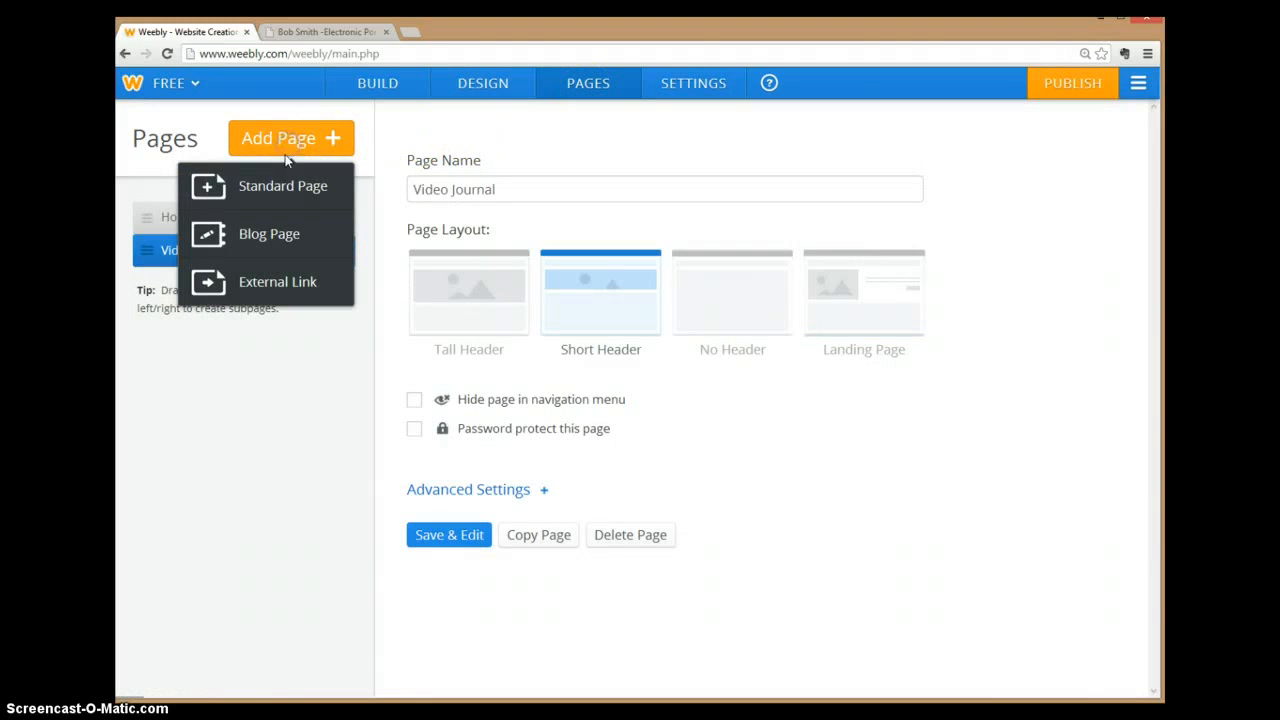
{"action": "left_click", "coordinate": [272, 236]}
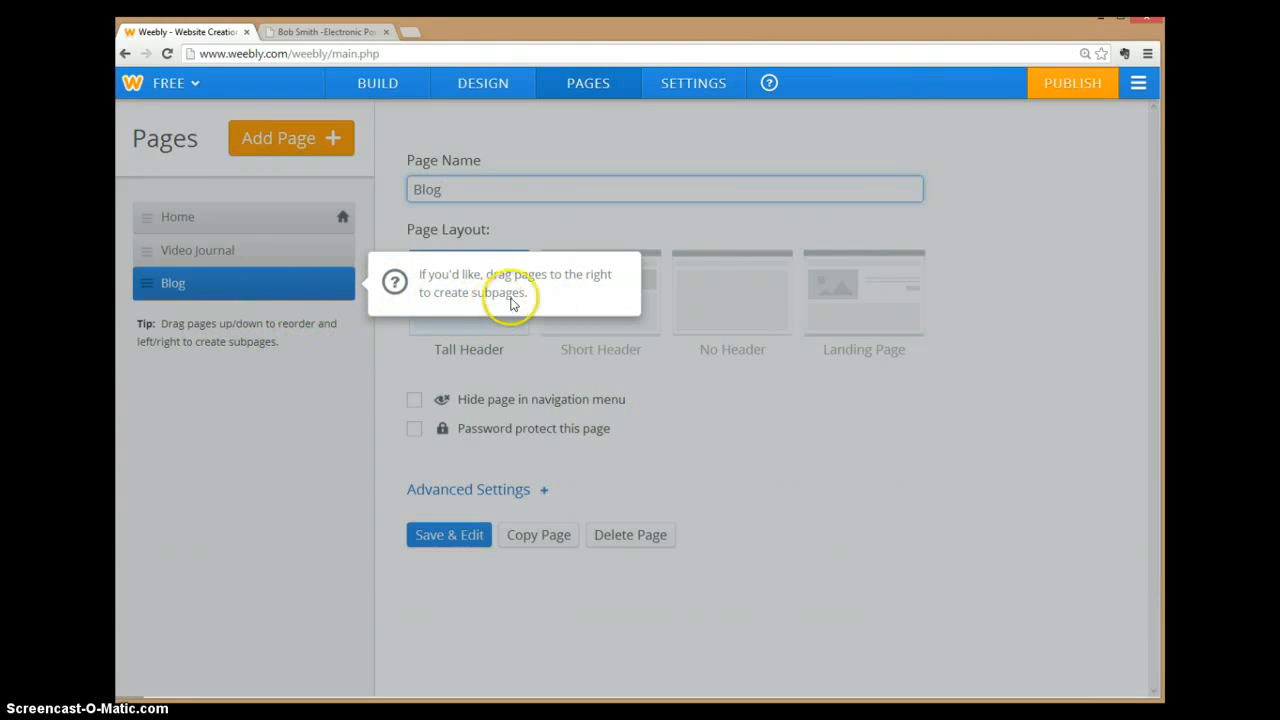
{"action": "left_click", "coordinate": [543, 288]}
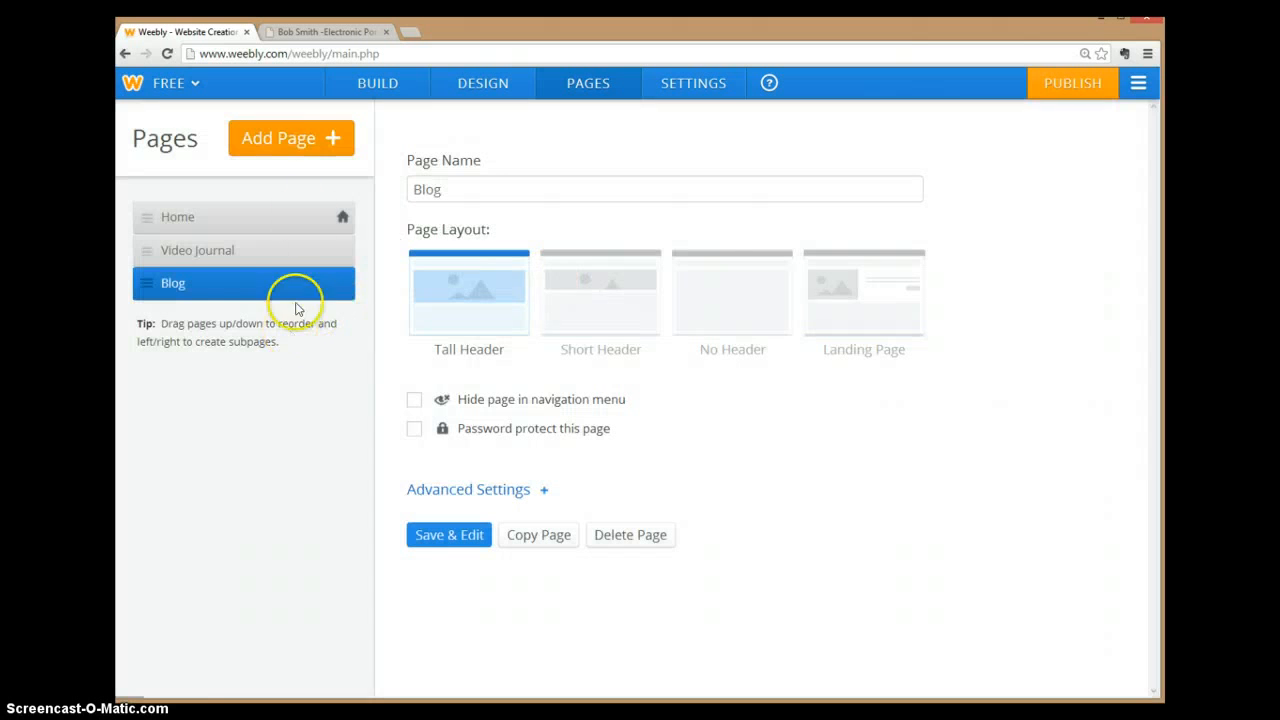
Step: Add a Questions for Thought blog page with a Short Header layout and open it for editing
{"action": "left_click", "coordinate": [286, 138]}
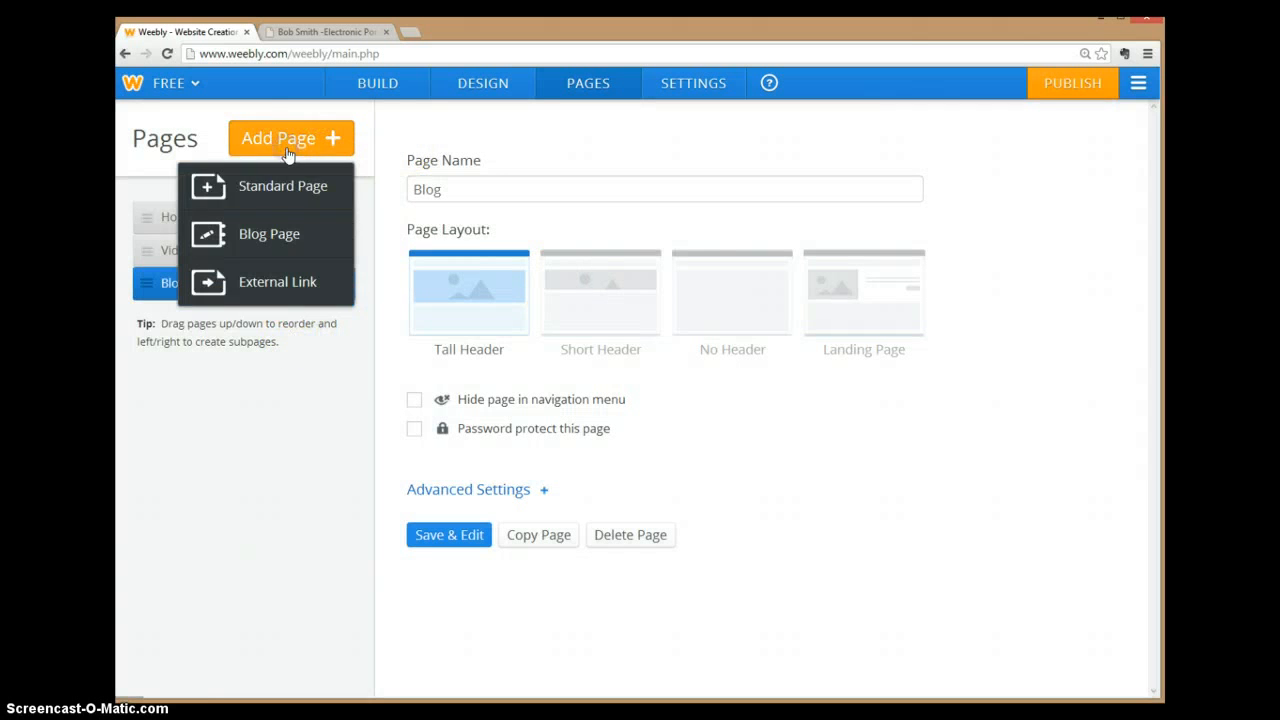
{"action": "left_click", "coordinate": [262, 234]}
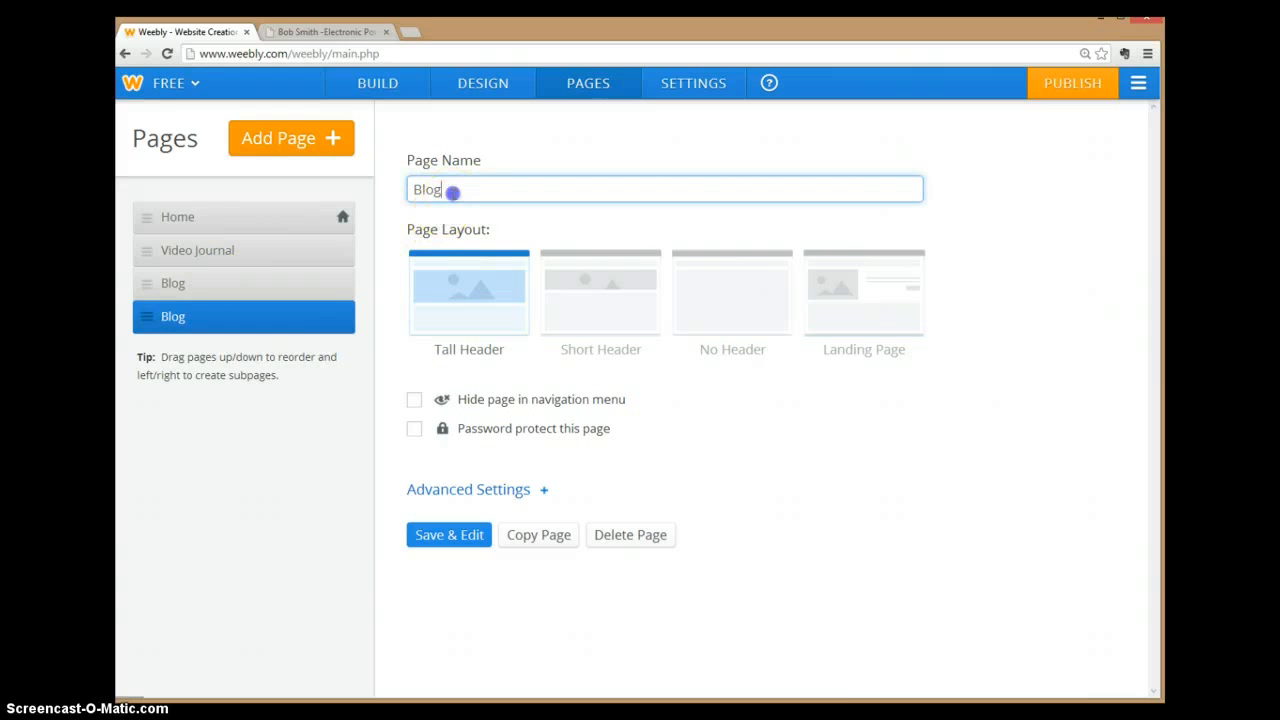
{"action": "double_click", "coordinate": [438, 189]}
{"action": "left_click", "coordinate": [336, 34]}
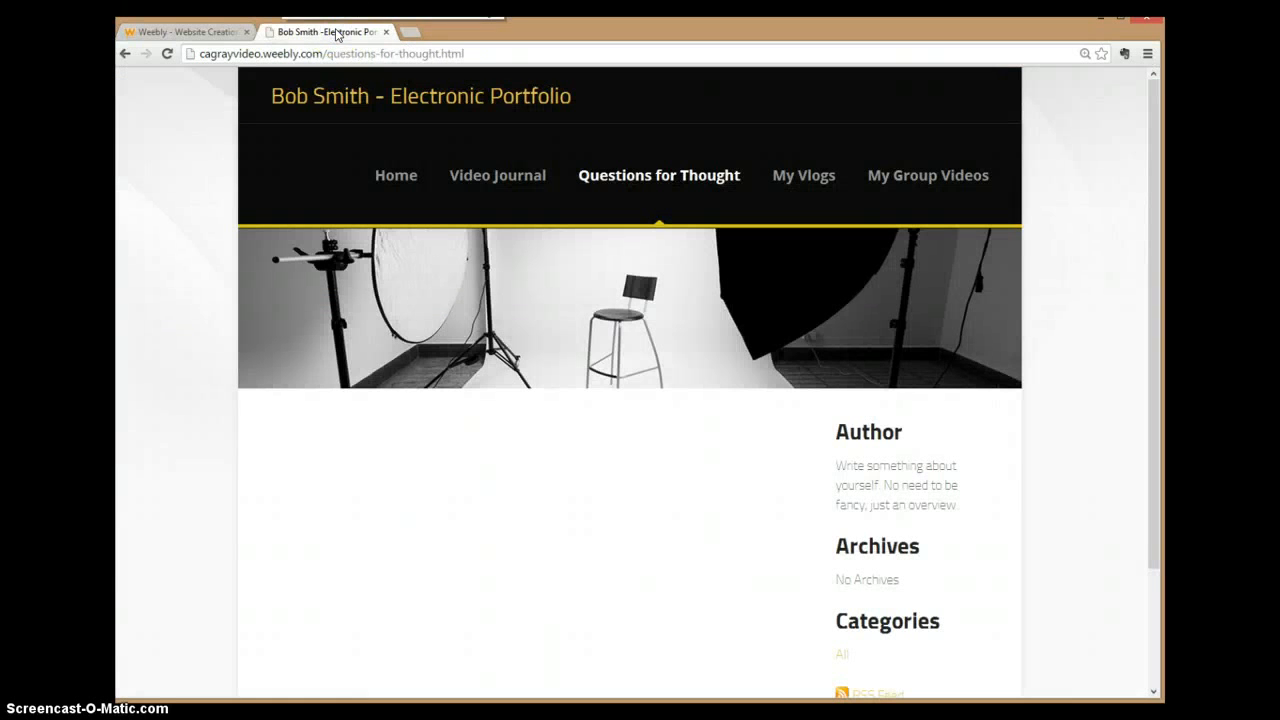
{"action": "left_click", "coordinate": [193, 35]}
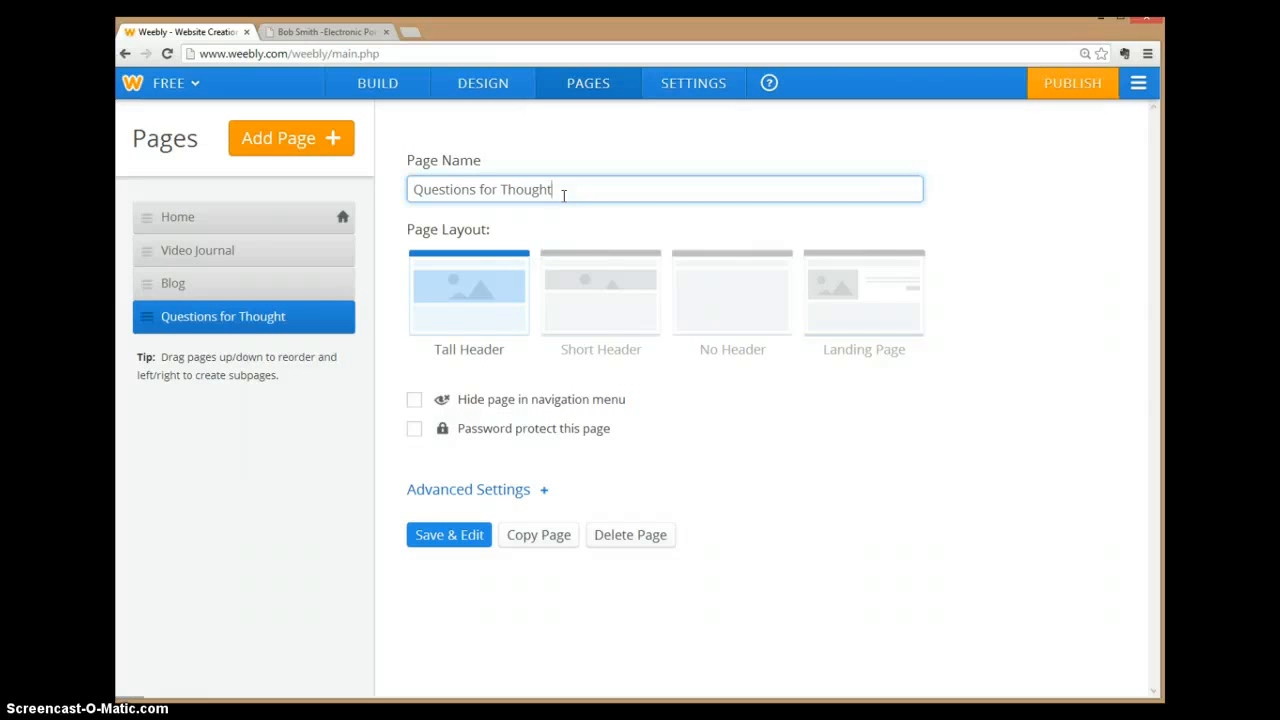
{"action": "left_click", "coordinate": [586, 289]}
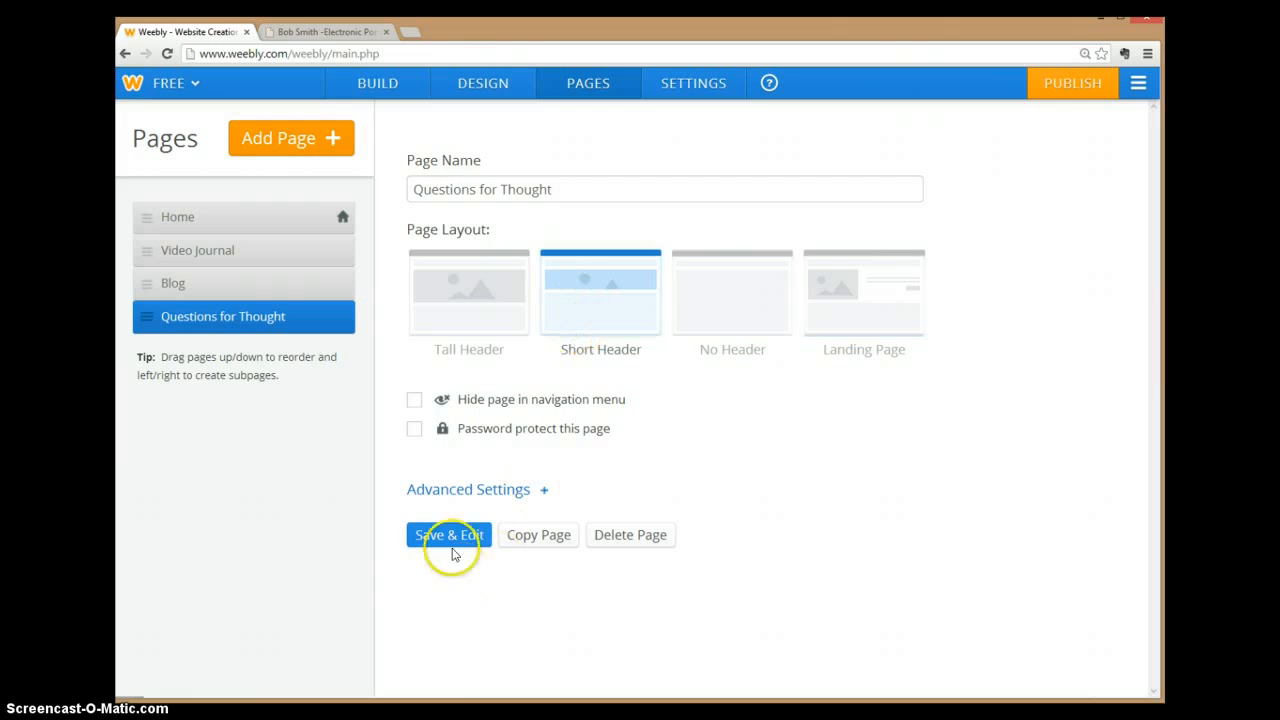
{"action": "left_click", "coordinate": [453, 538]}
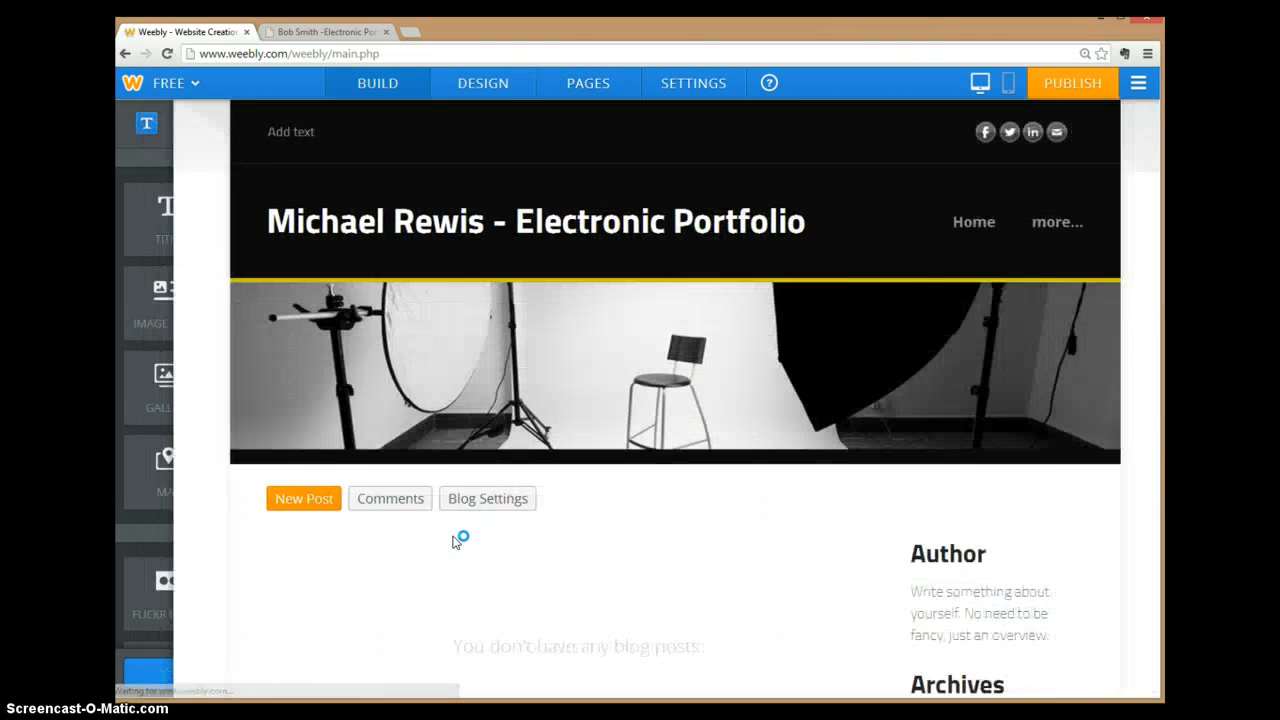
Step: Publish the site and close the Website Published confirmation
{"action": "mouse_move", "coordinate": [1018, 225]}
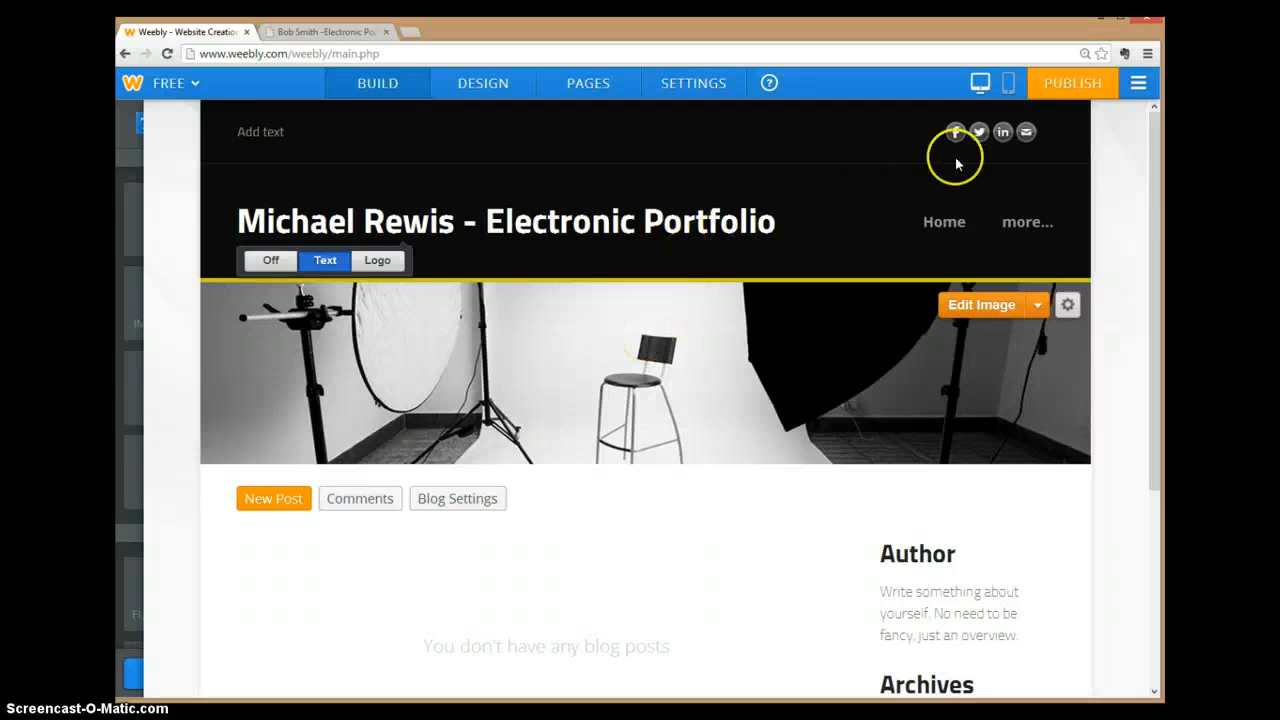
{"action": "left_click", "coordinate": [1070, 83]}
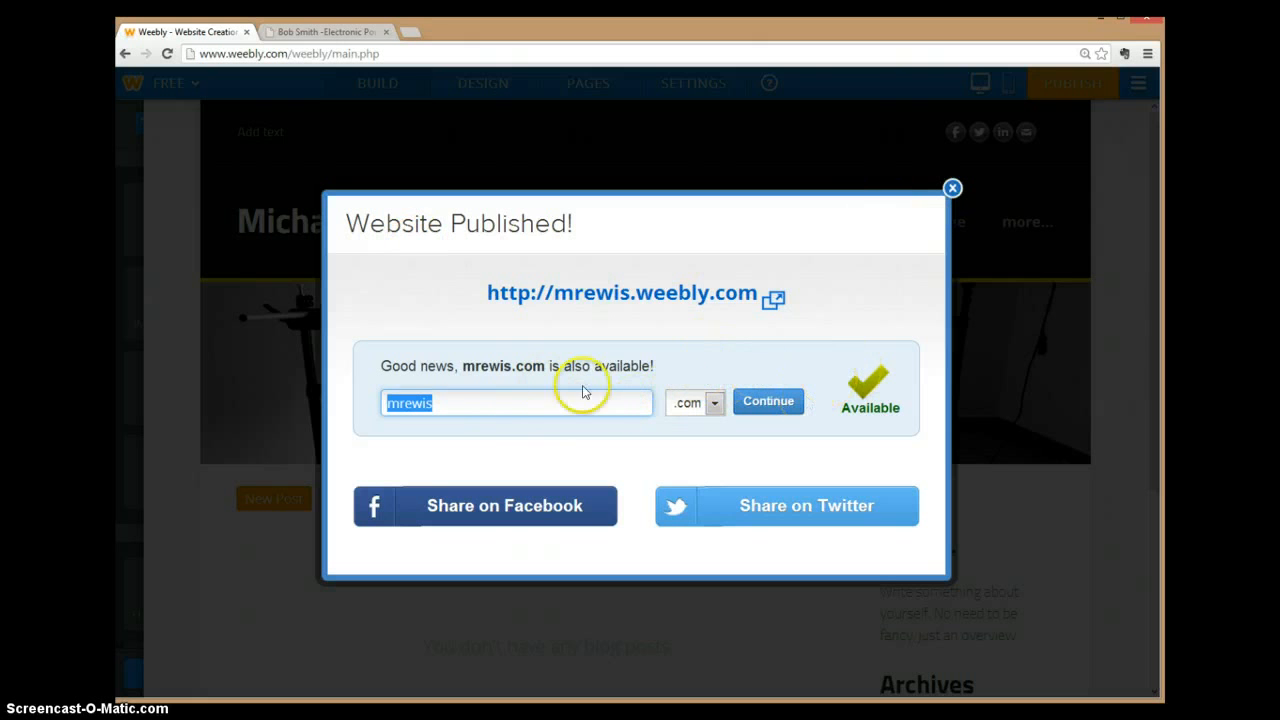
{"action": "left_click", "coordinate": [953, 190]}
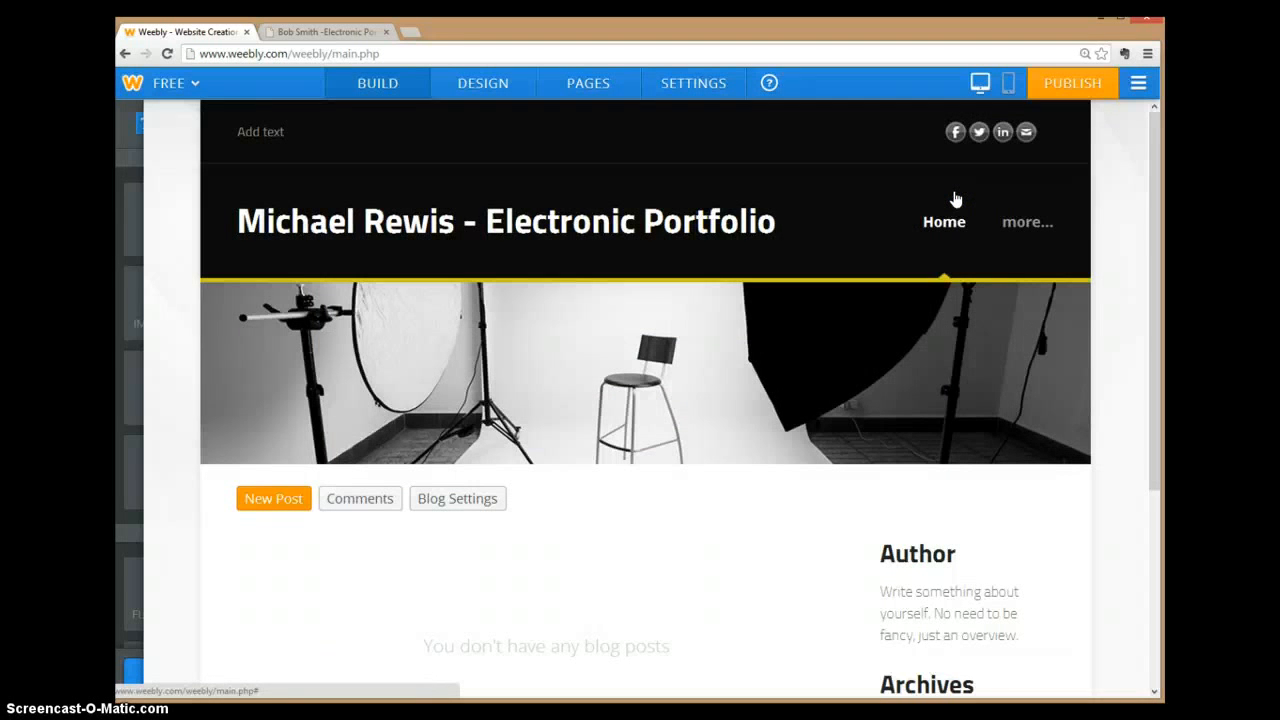
{"action": "left_click", "coordinate": [352, 33]}
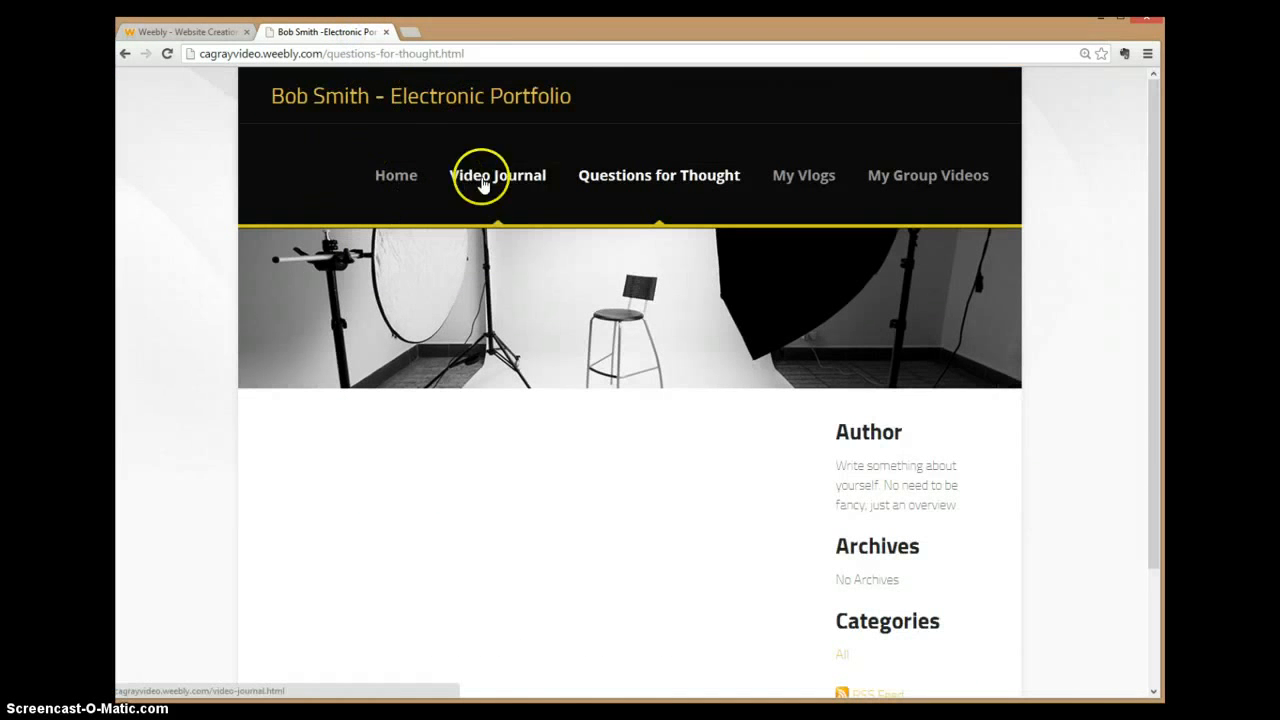
{"action": "left_click", "coordinate": [622, 178]}
{"action": "left_click", "coordinate": [393, 180]}
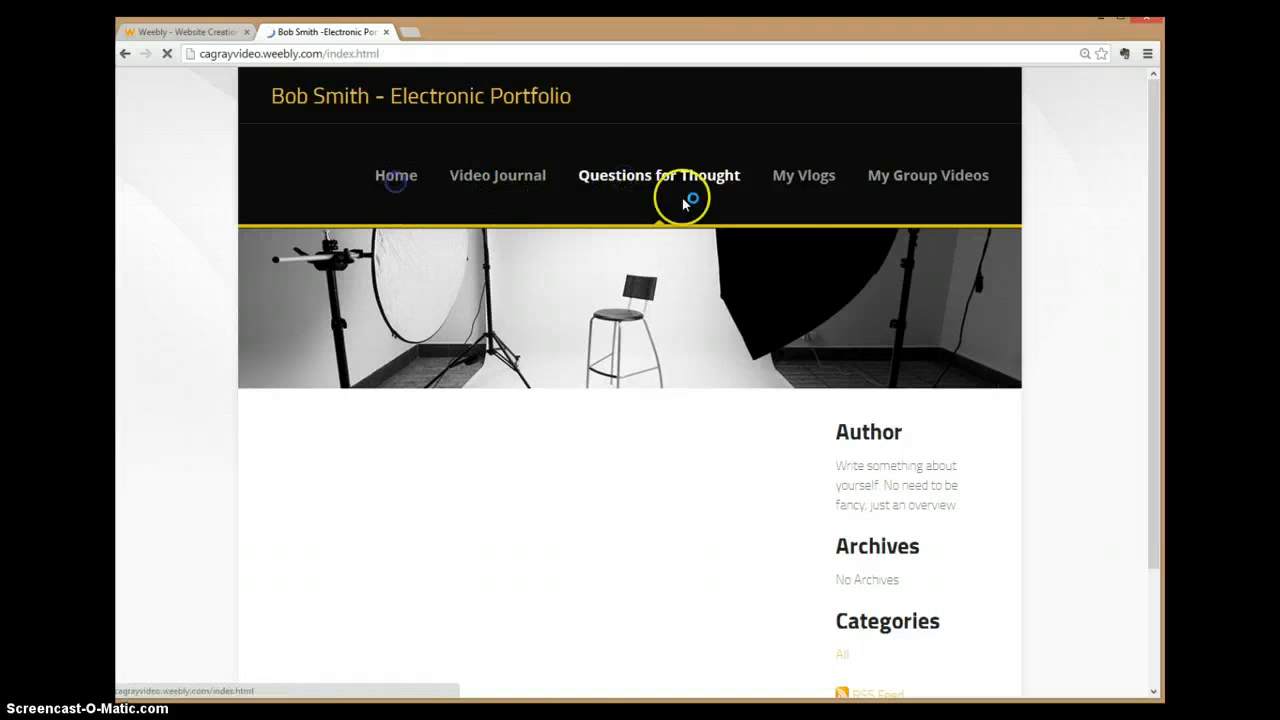
{"action": "left_click", "coordinate": [792, 176]}
{"action": "left_click", "coordinate": [913, 183]}
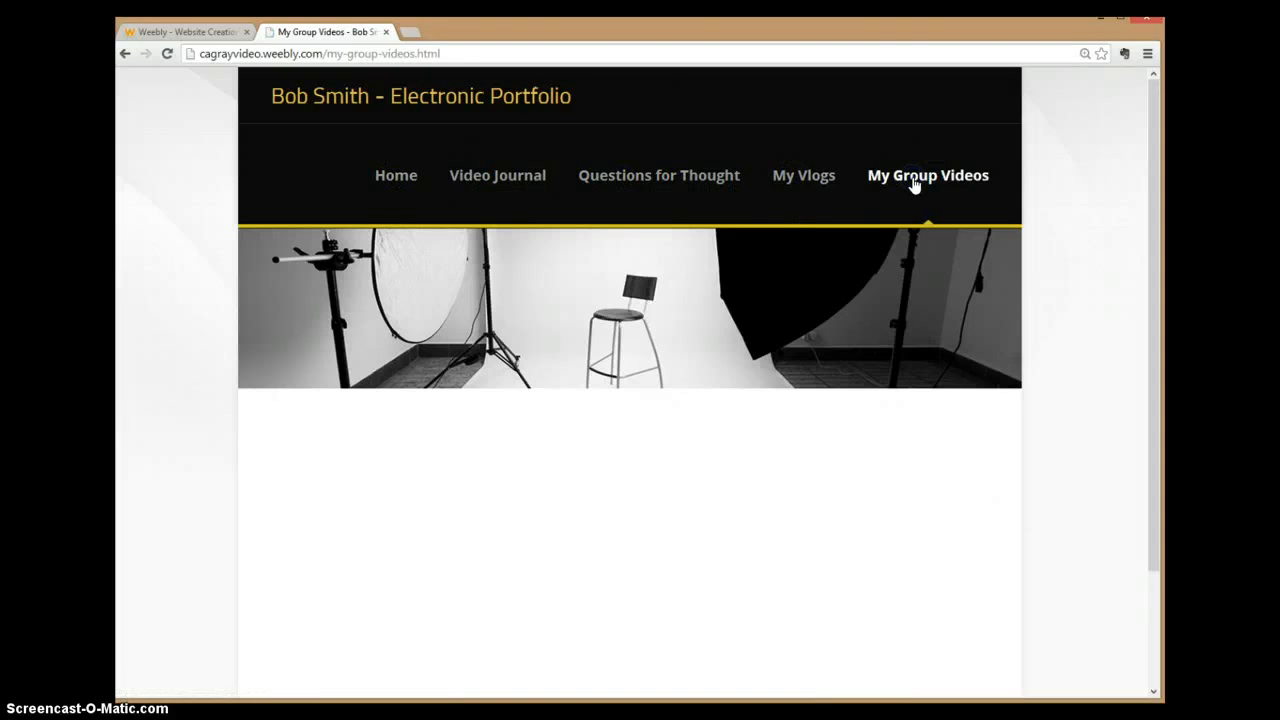
{"action": "left_click", "coordinate": [826, 188]}
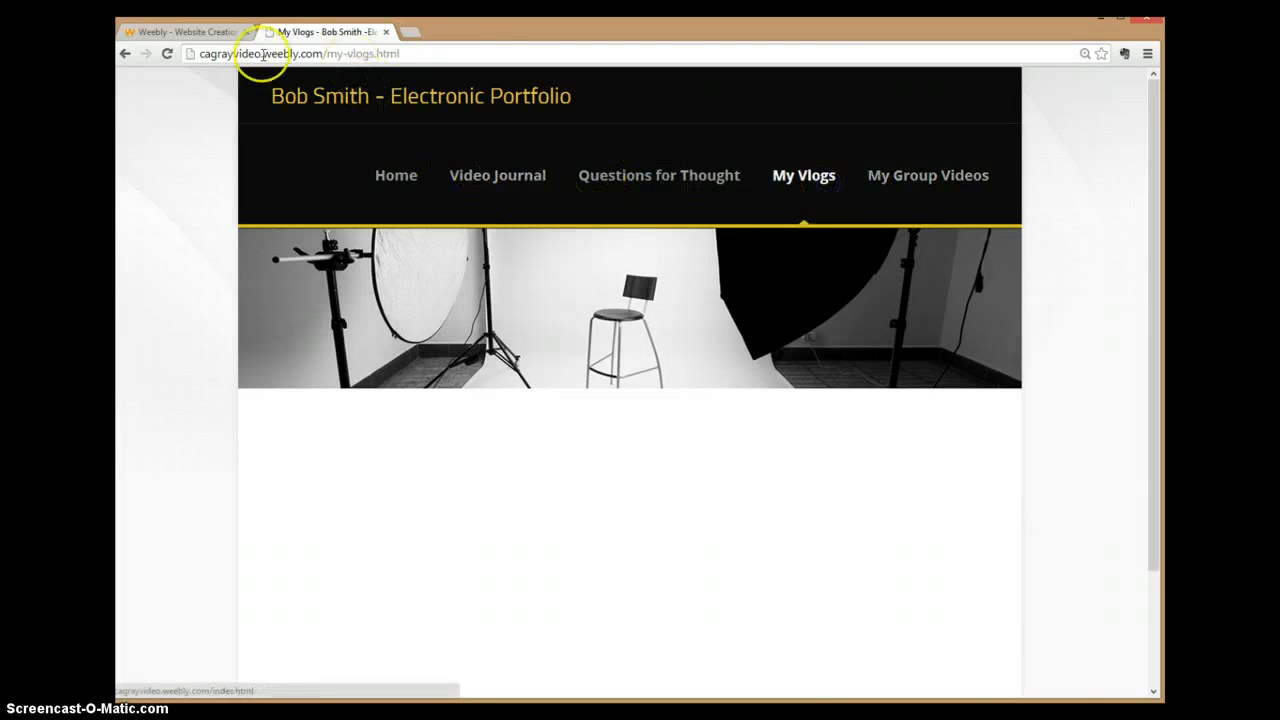
{"action": "left_click", "coordinate": [200, 33]}
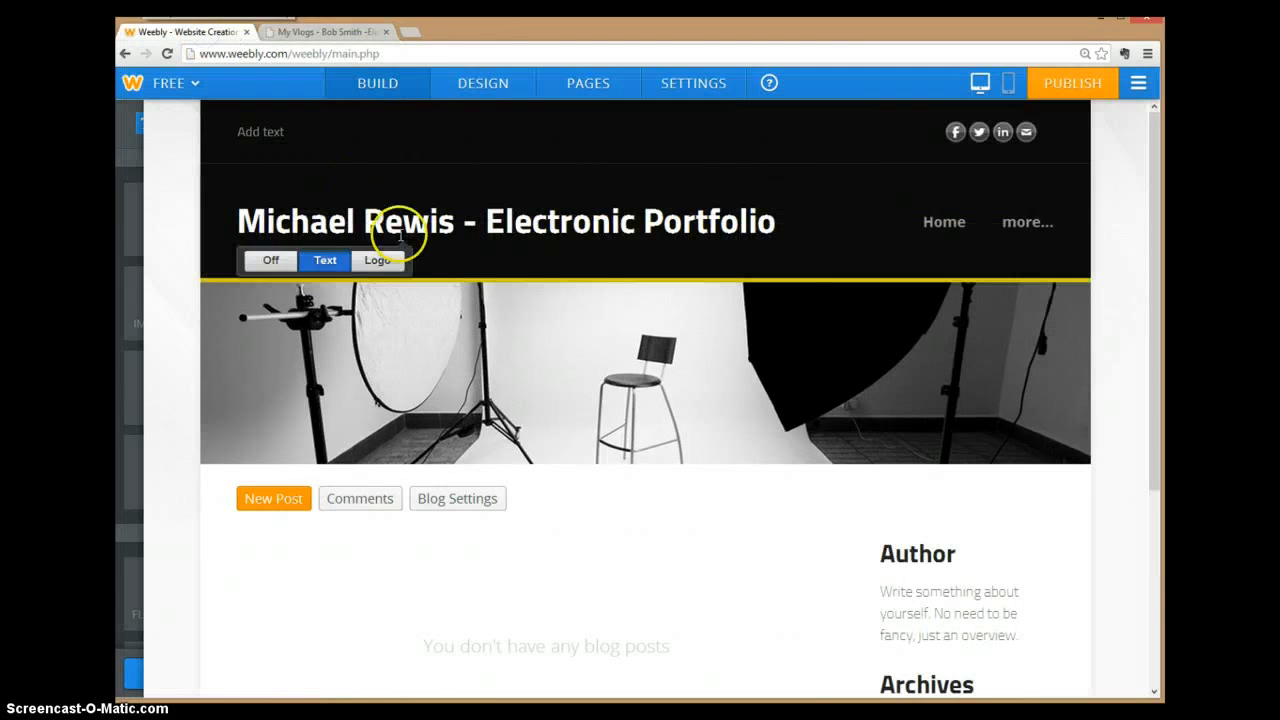
{"action": "left_click", "coordinate": [951, 229]}
{"action": "left_click", "coordinate": [1040, 222]}
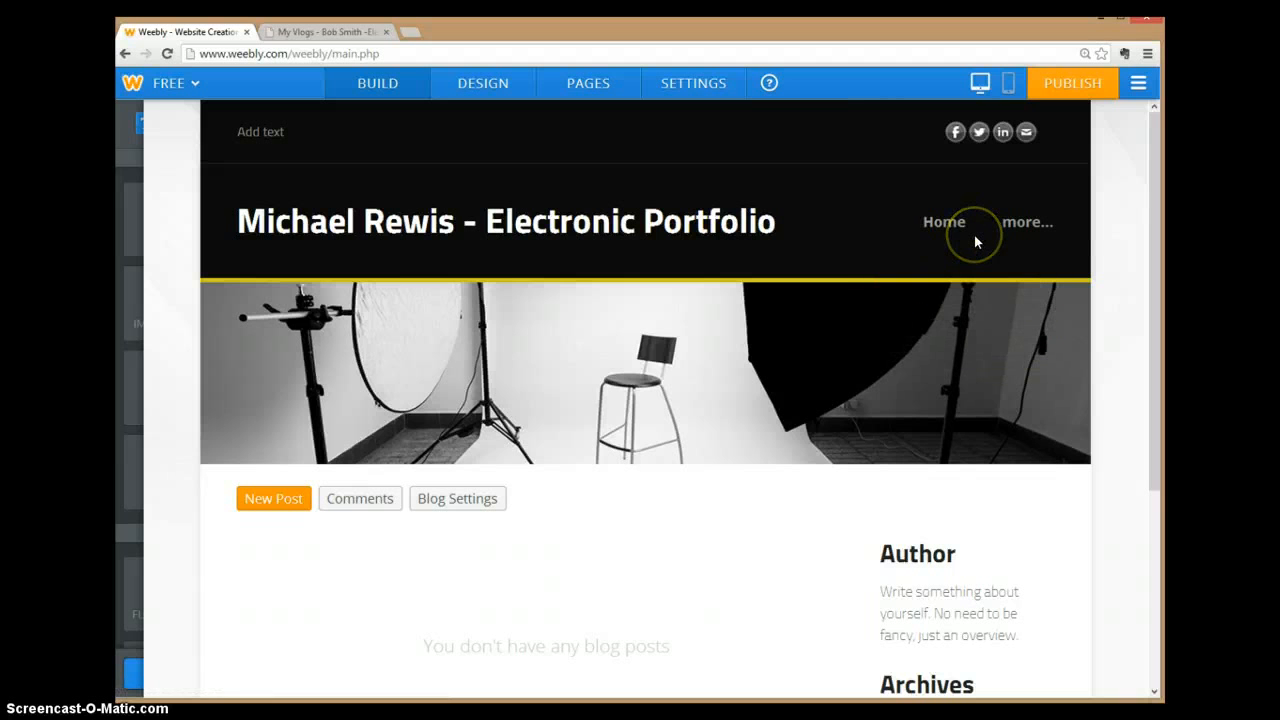
{"action": "mouse_move", "coordinate": [1015, 222]}
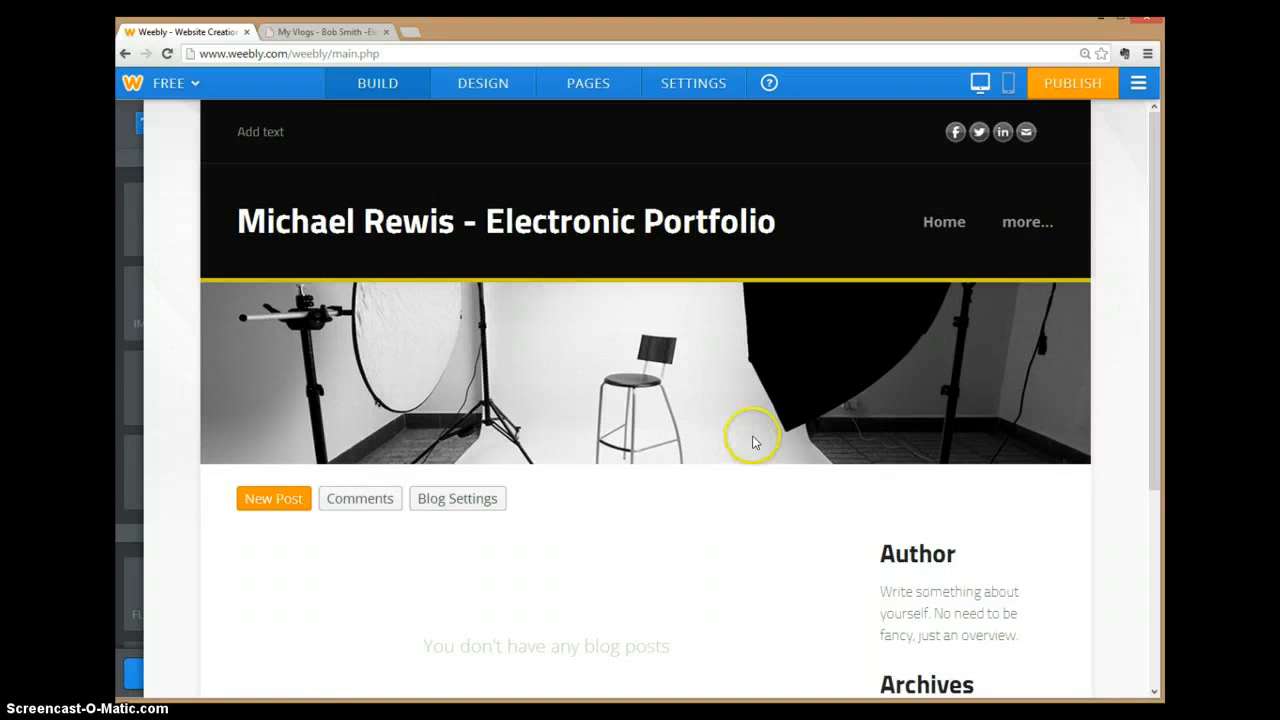
{"action": "mouse_move", "coordinate": [754, 442]}
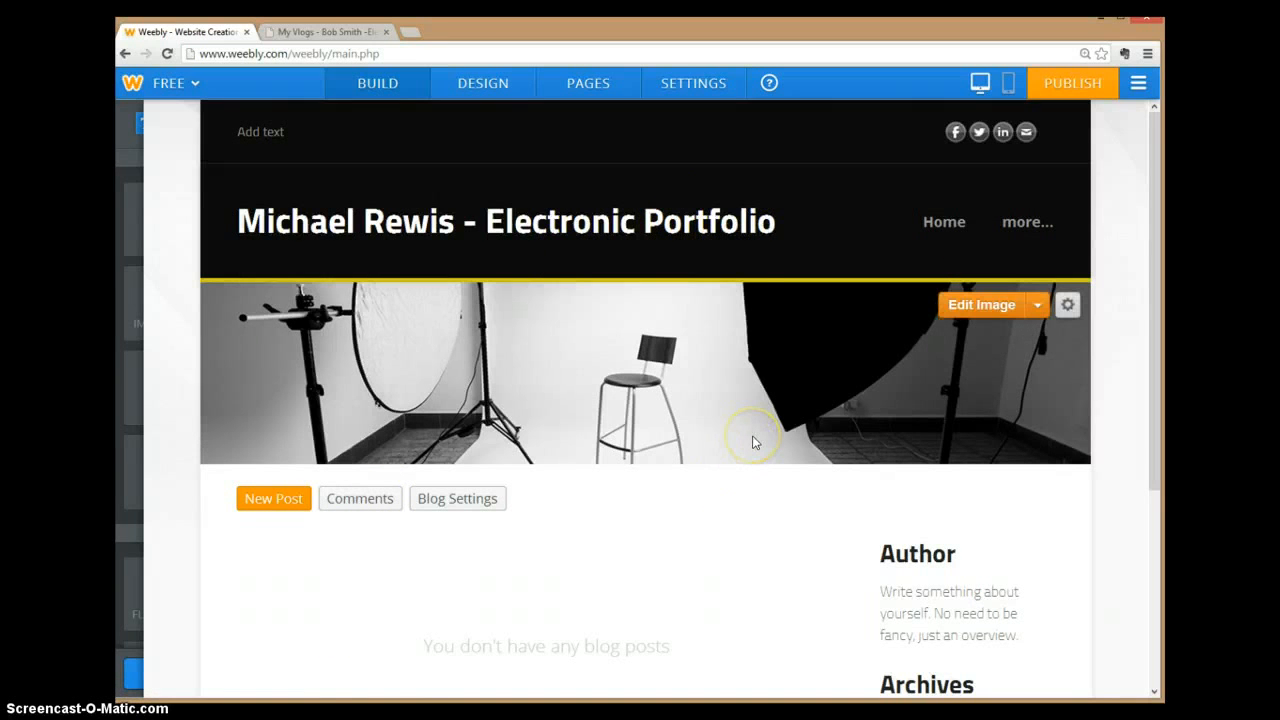
Step: Turn off 'Group excess pages under More...' in Settings and republish the site
{"action": "left_click", "coordinate": [701, 85]}
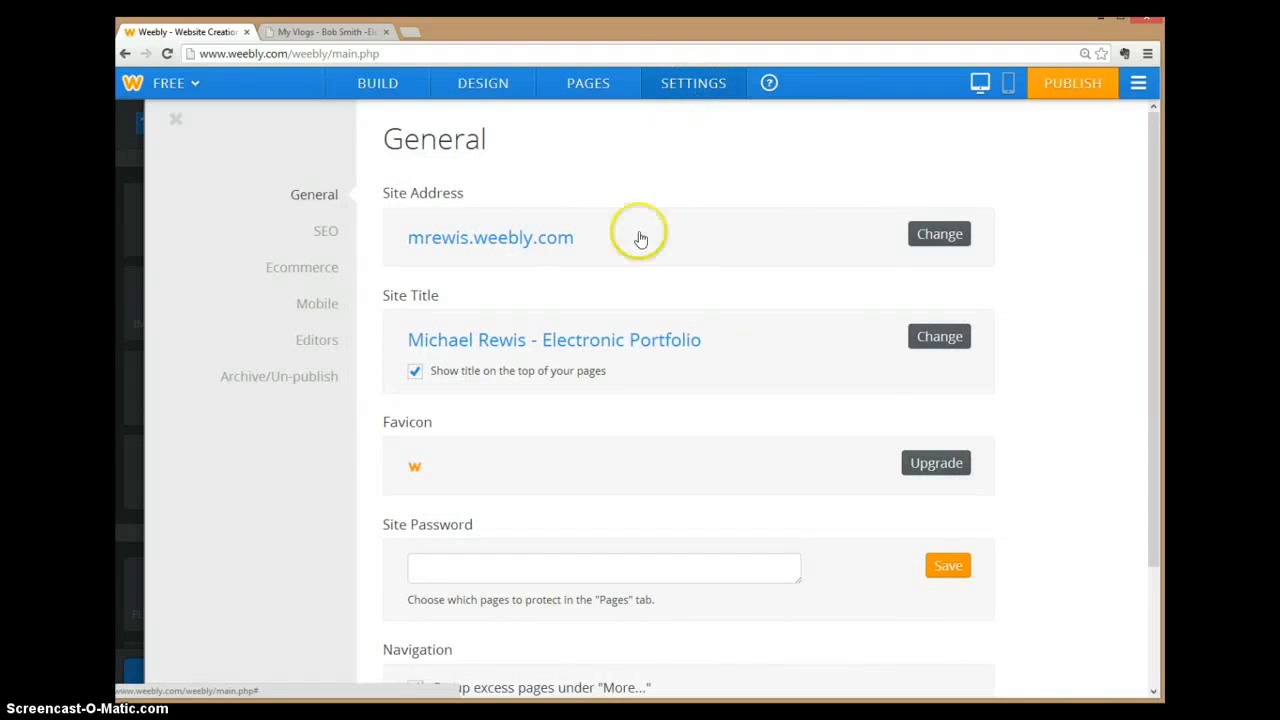
{"action": "scroll", "coordinate": [472, 398], "scroll_direction": "down", "scroll_amount": 1}
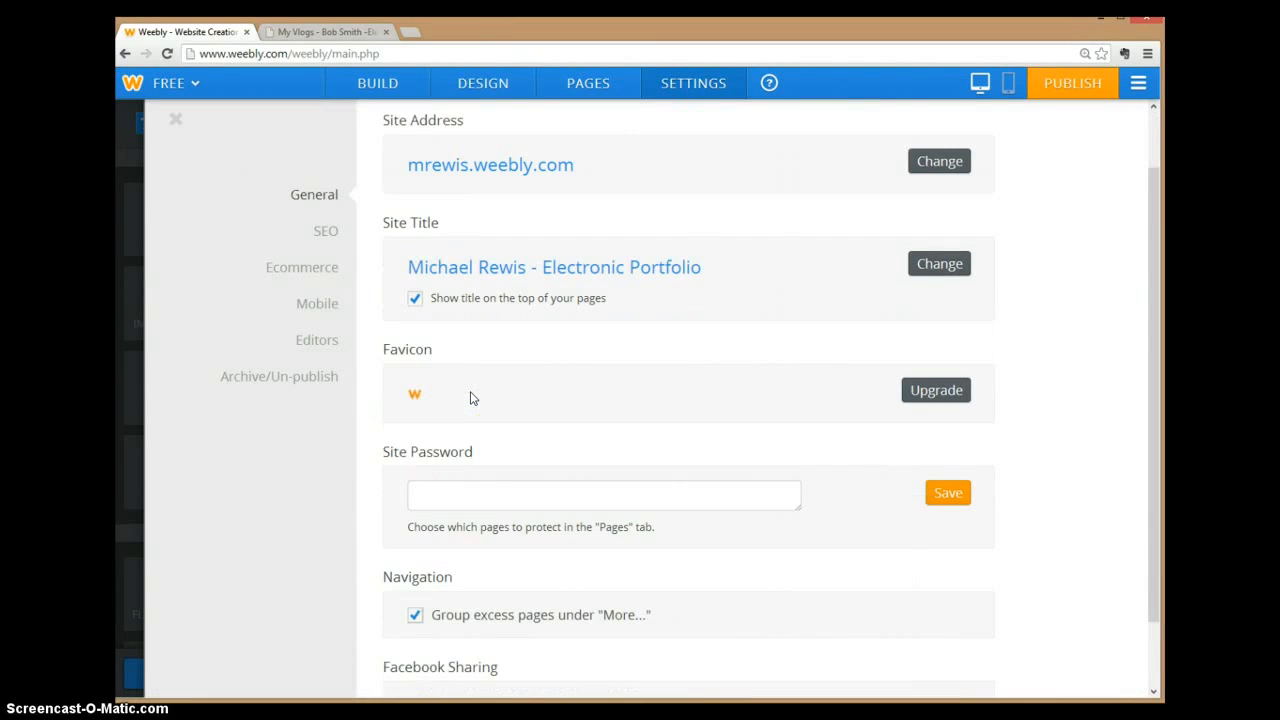
{"action": "scroll", "coordinate": [473, 398], "scroll_direction": "down", "scroll_amount": 2}
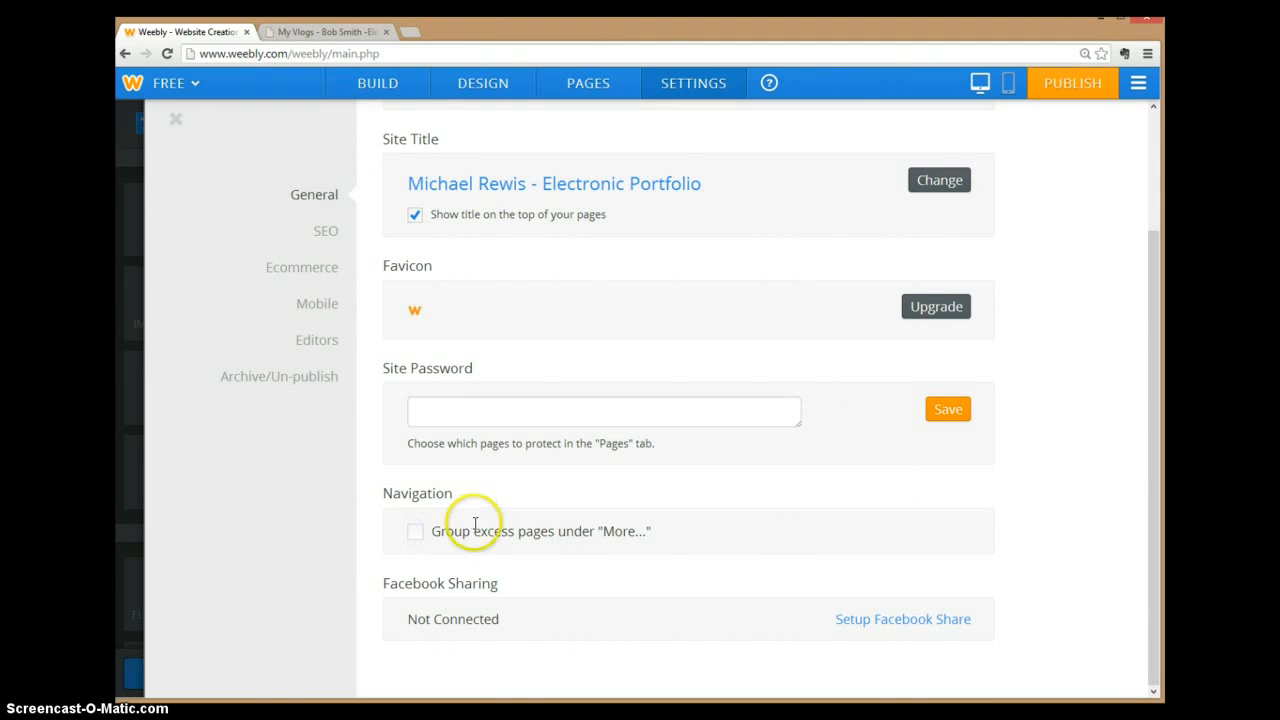
{"action": "scroll", "coordinate": [475, 525], "scroll_direction": "up", "scroll_amount": 3}
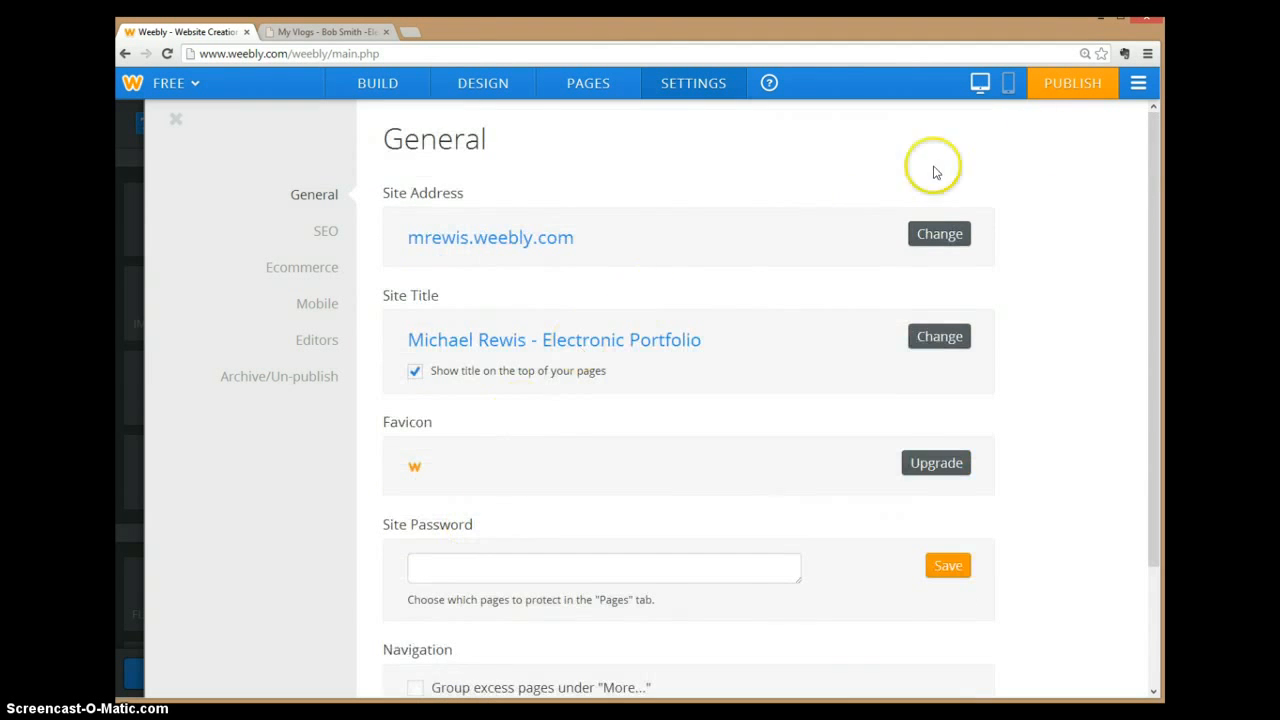
{"action": "left_click", "coordinate": [1078, 88]}
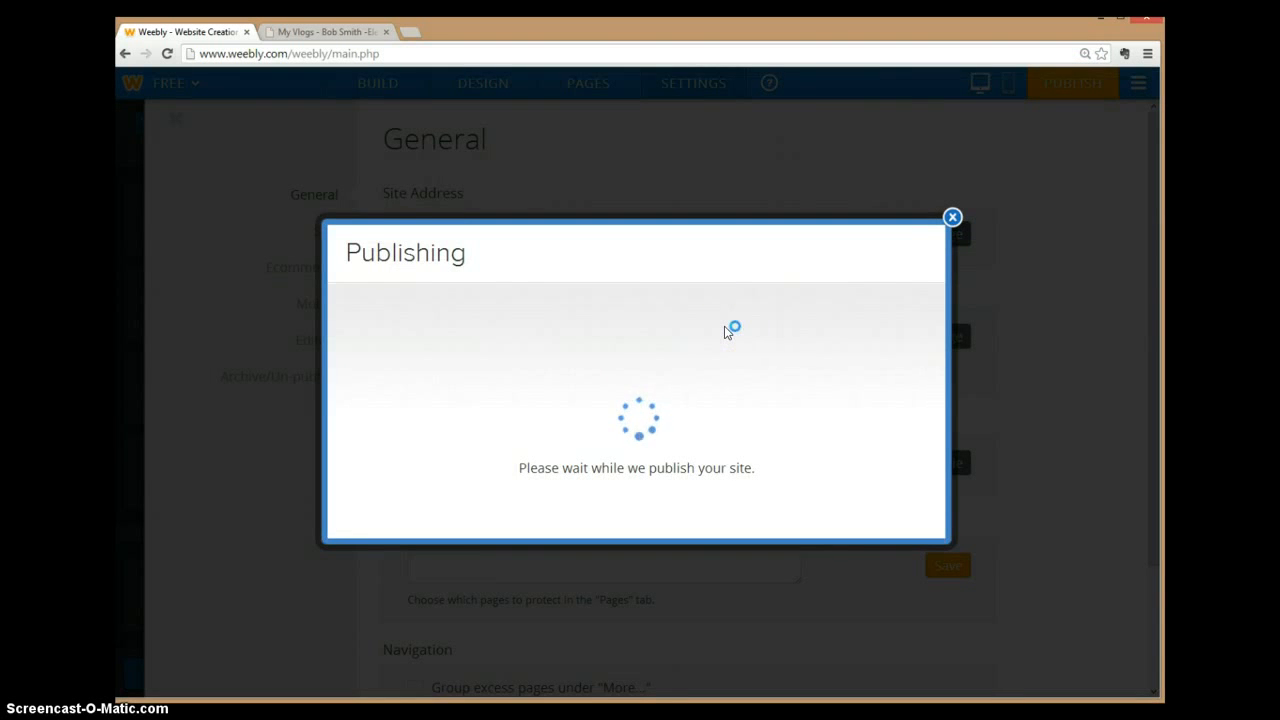
Step: Dismiss the Website Published confirmation and go back to the BUILD page editor
{"action": "left_click", "coordinate": [953, 185]}
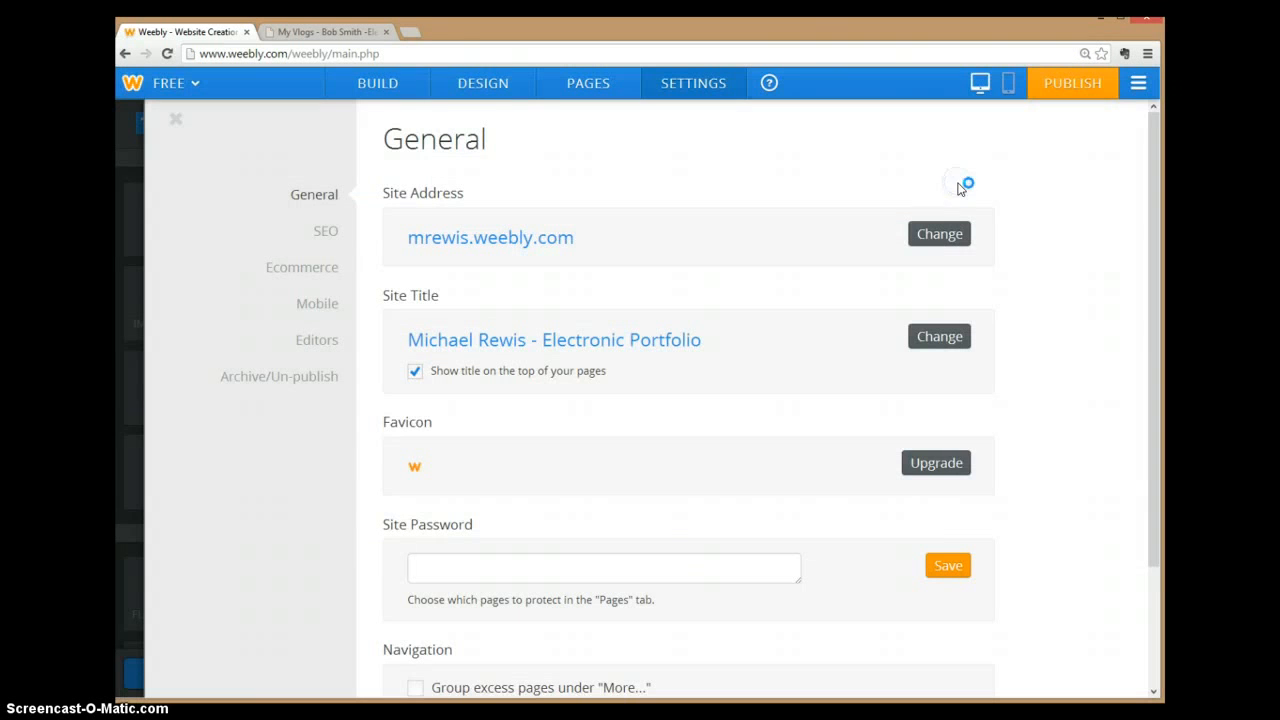
{"action": "left_click", "coordinate": [347, 88]}
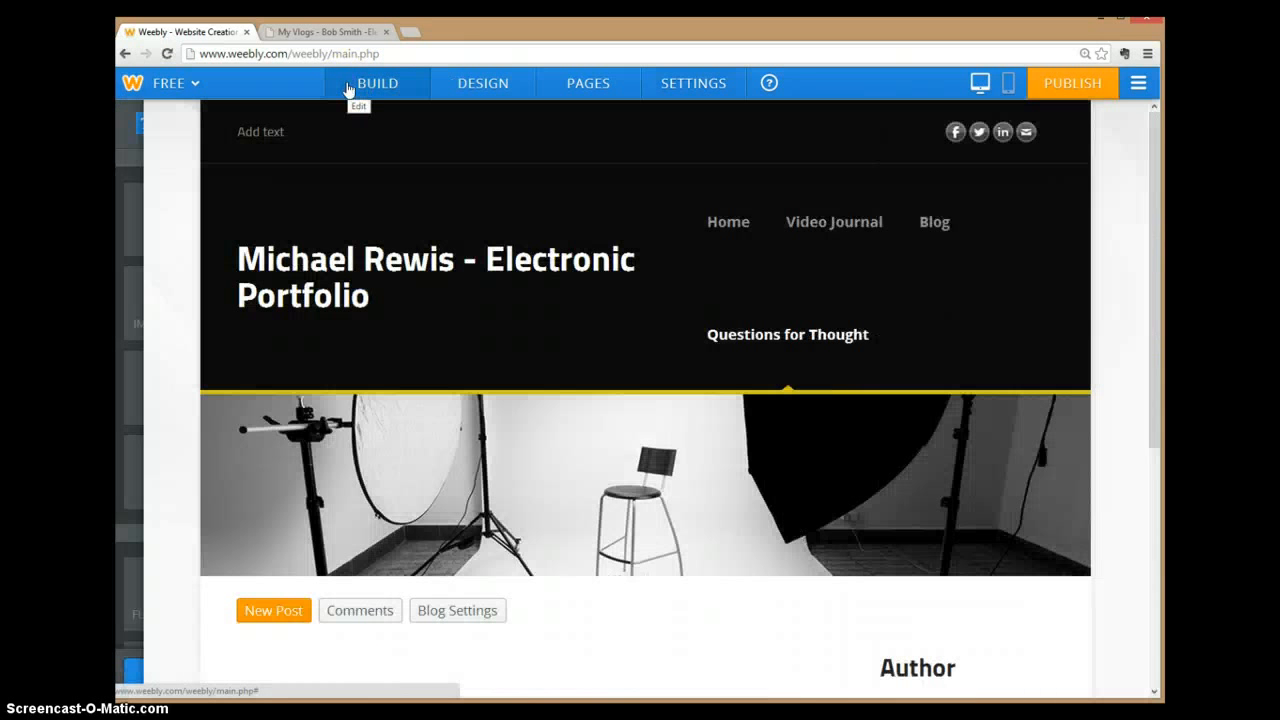